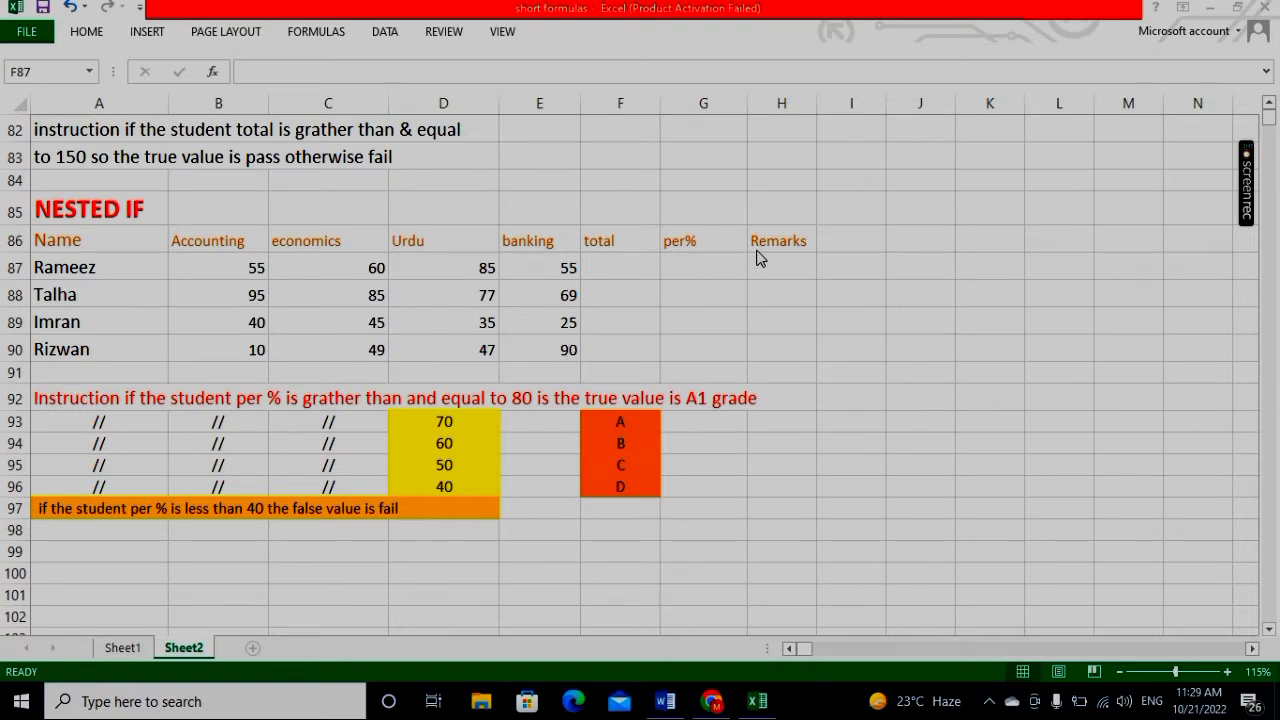
Total the first student's four subject marks in F87 with =SUM(B87:E87) and fill the formula down to F90.
left_click(630, 267)
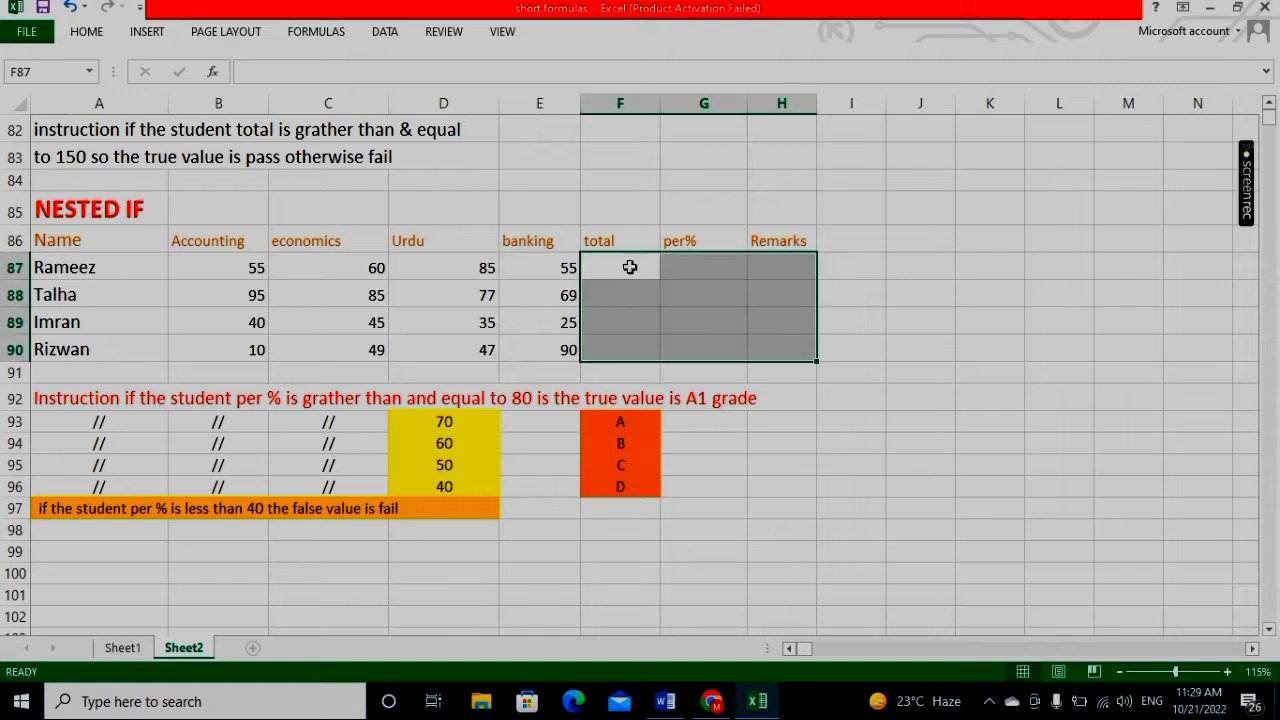
left_click(912, 298)
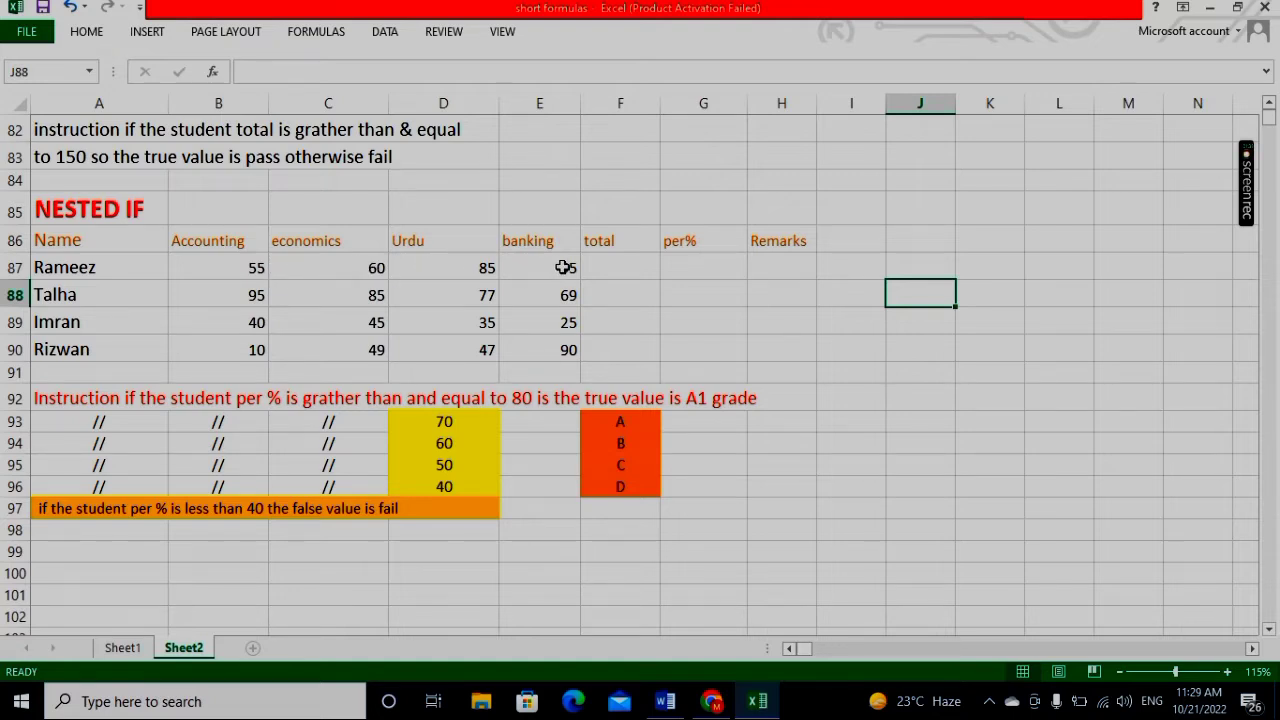
left_click(620, 263)
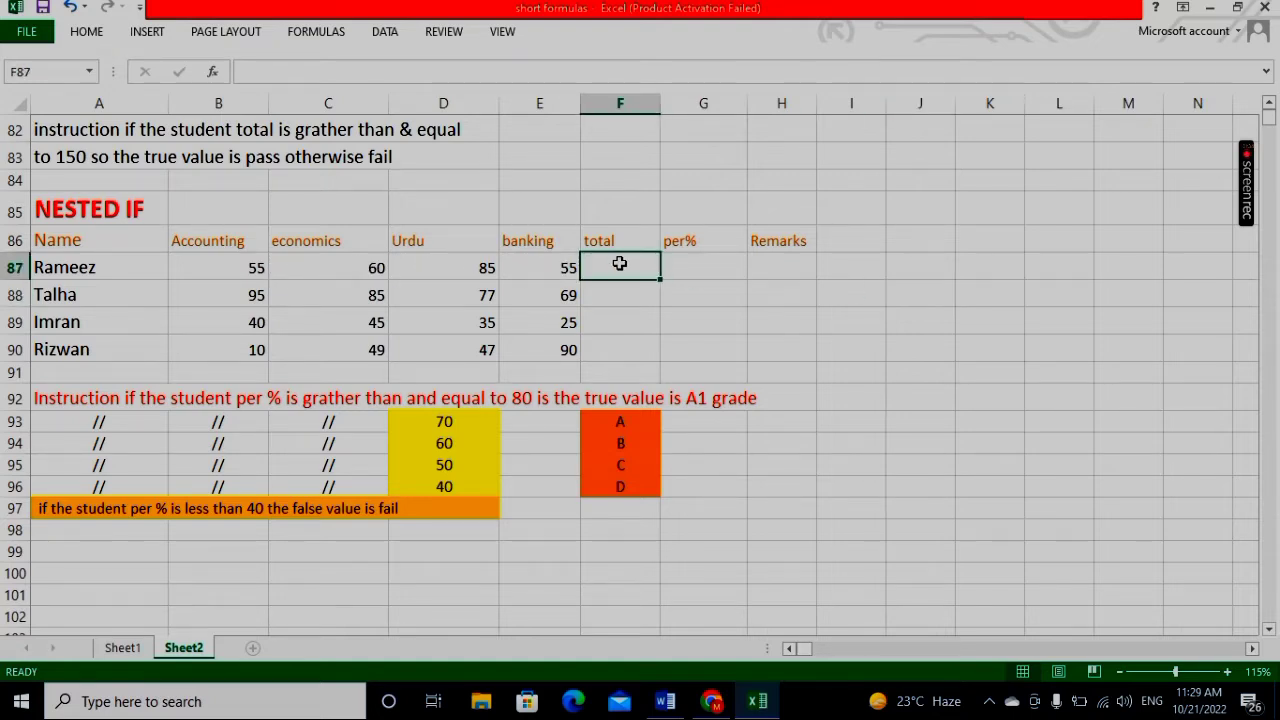
type("=s")
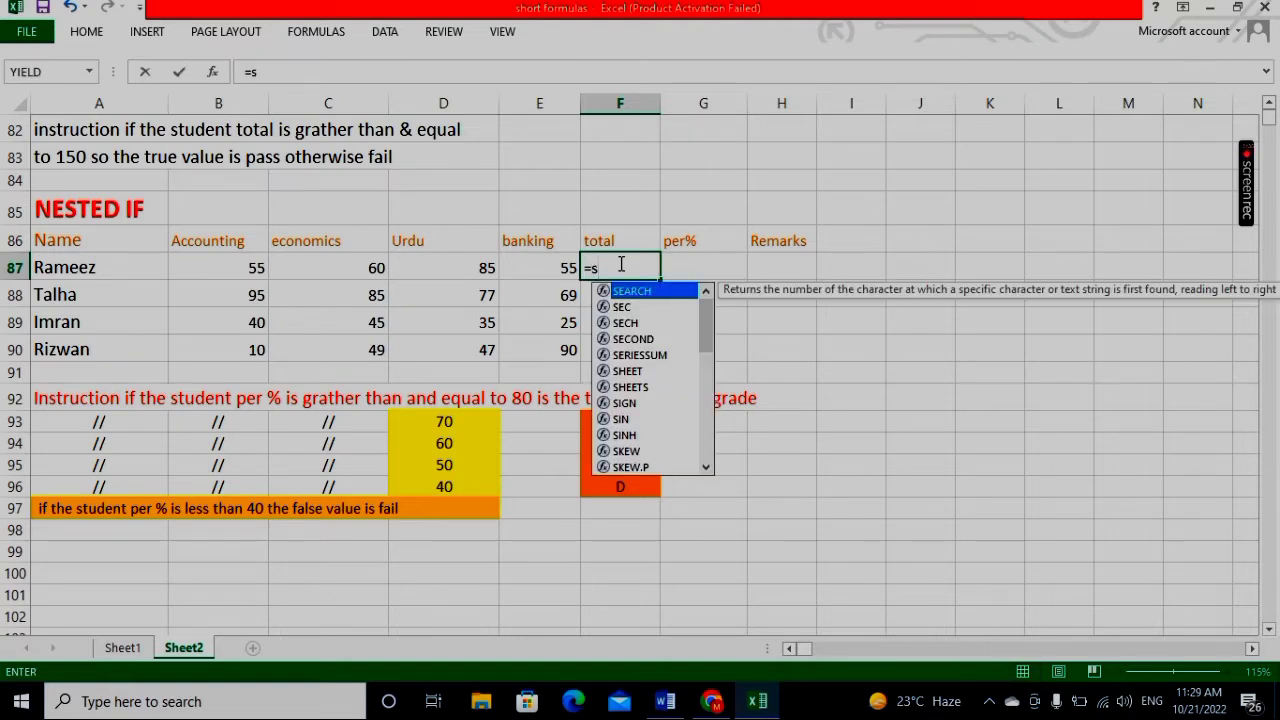
type("um(")
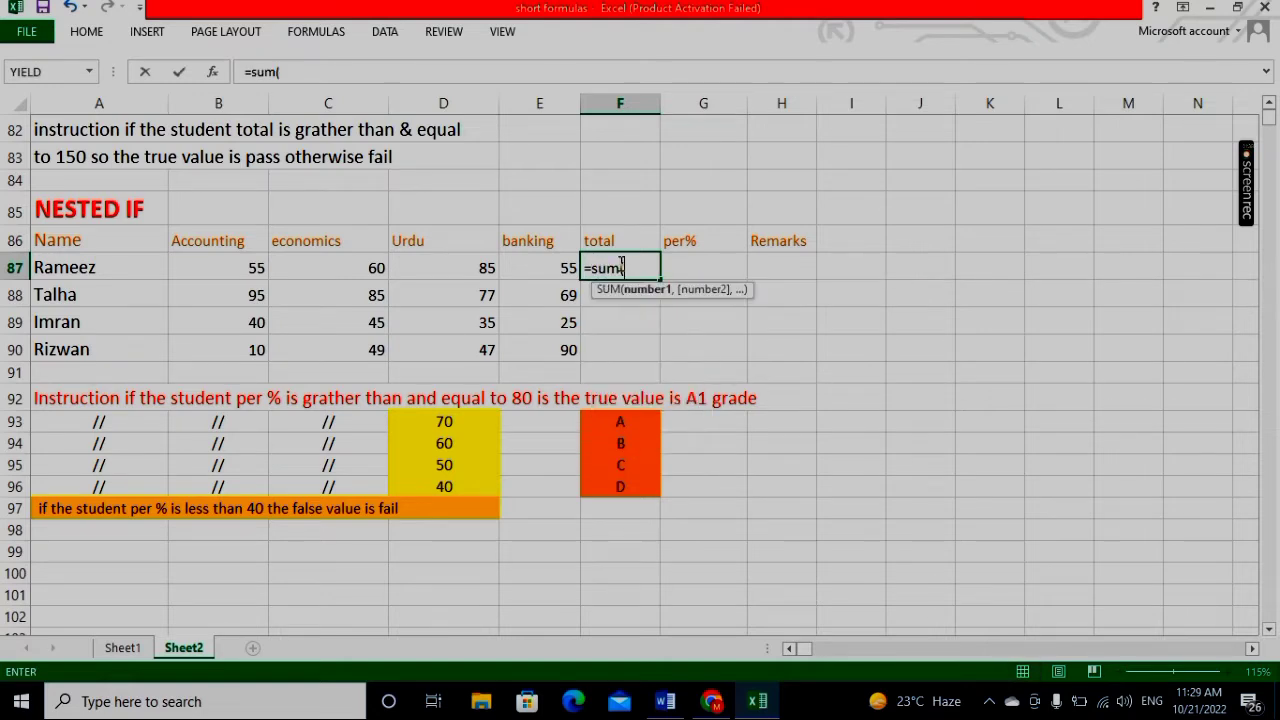
left_click(256, 272)
key("shift+Right")
key("shift+Right")
key("shift+Right")
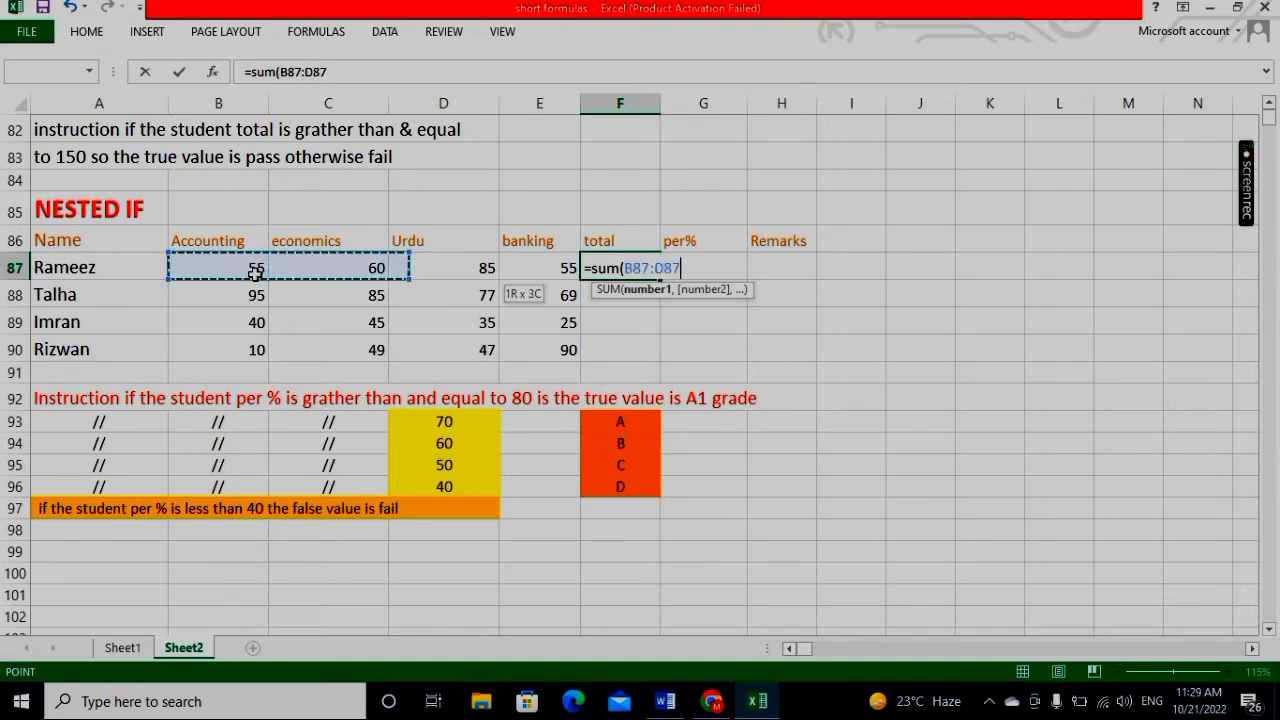
type(")")
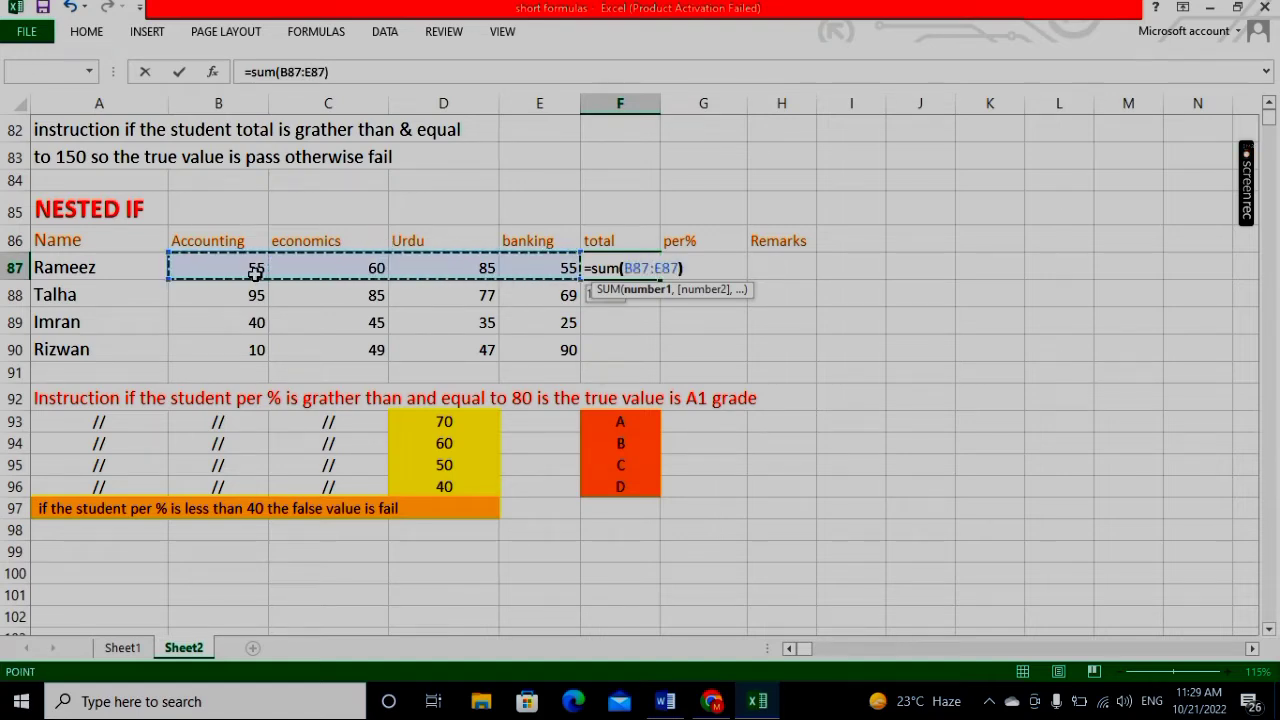
key("Return")
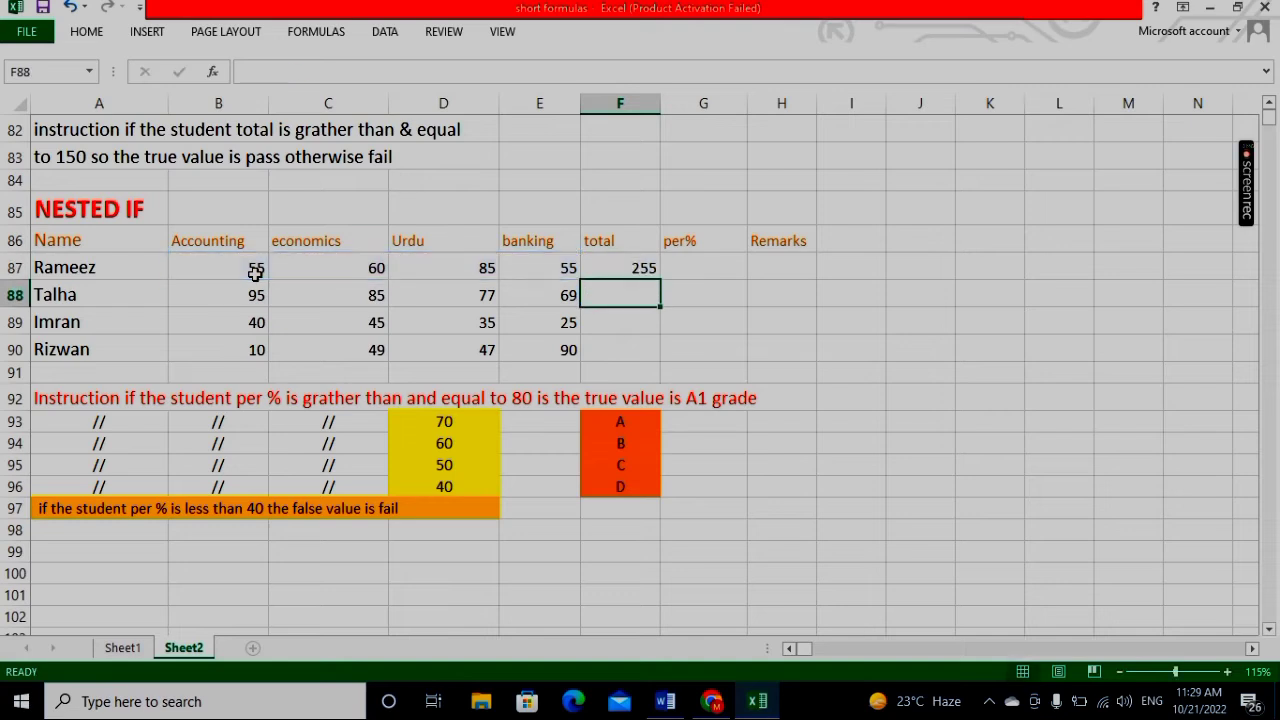
left_click(648, 266)
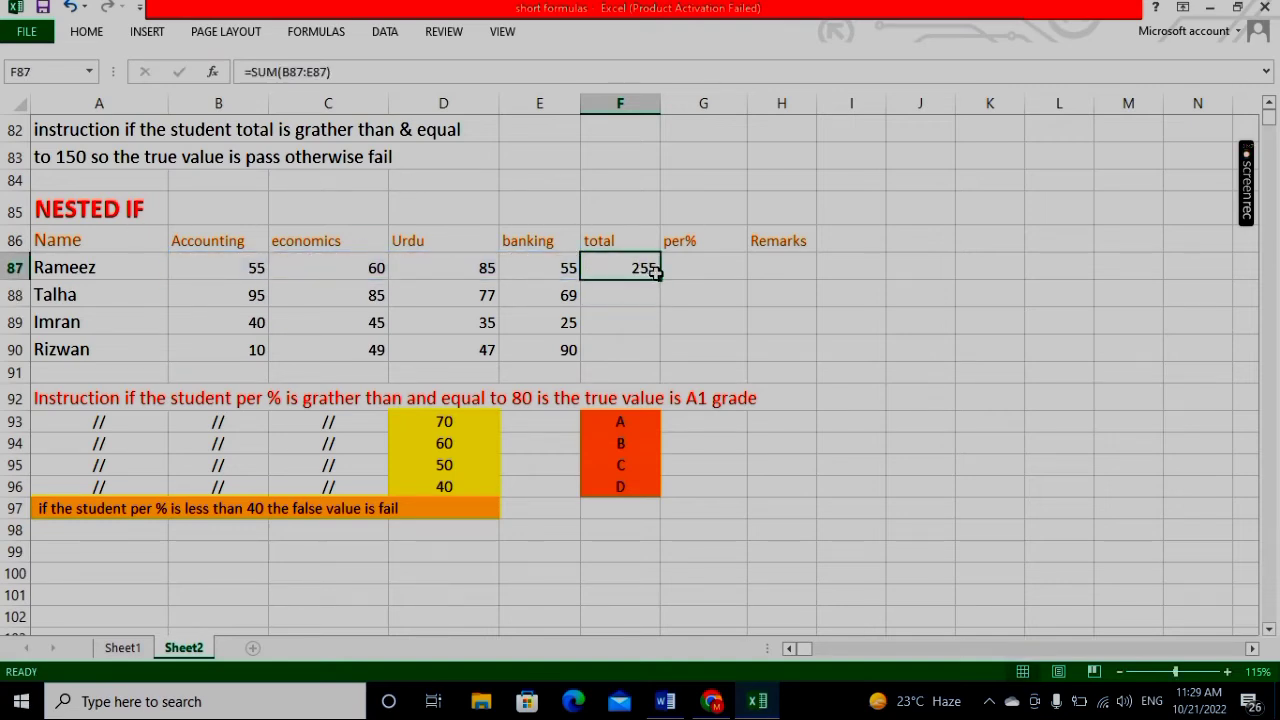
left_click_drag(659, 281, 664, 354)
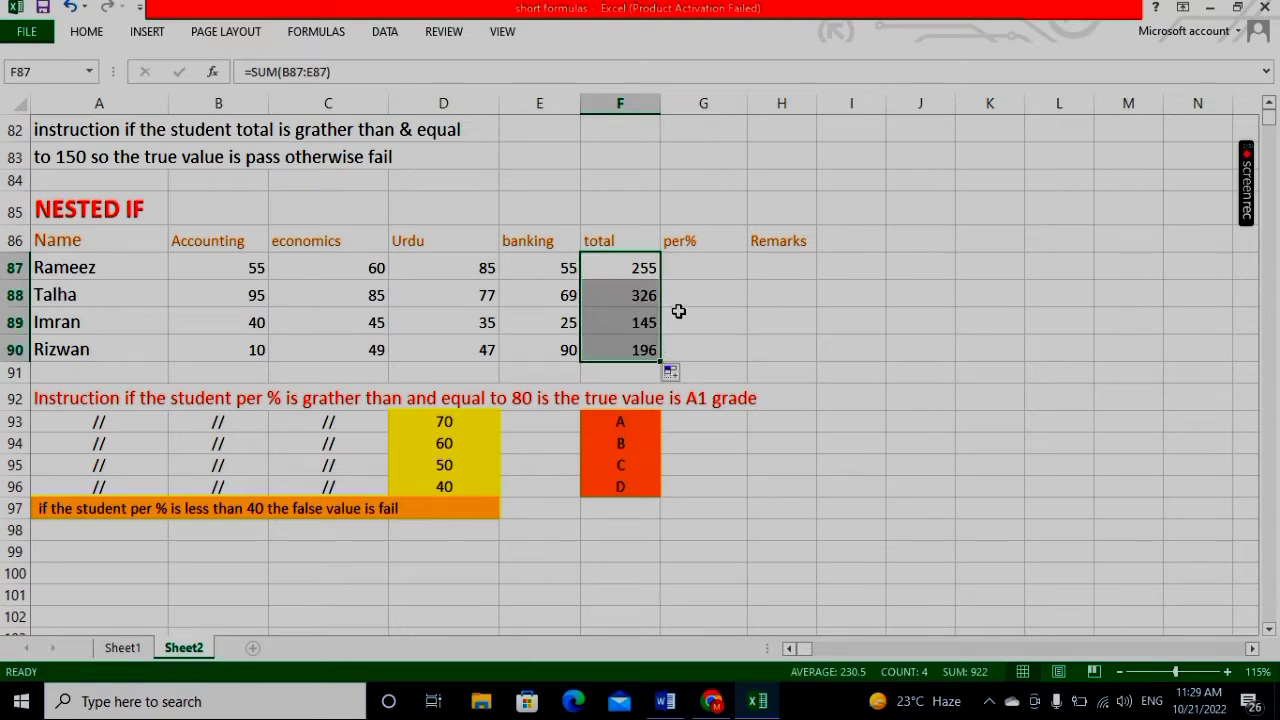
Calculate the first student's percentage in G87 with the formula =F87/400*100.
left_click(688, 271)
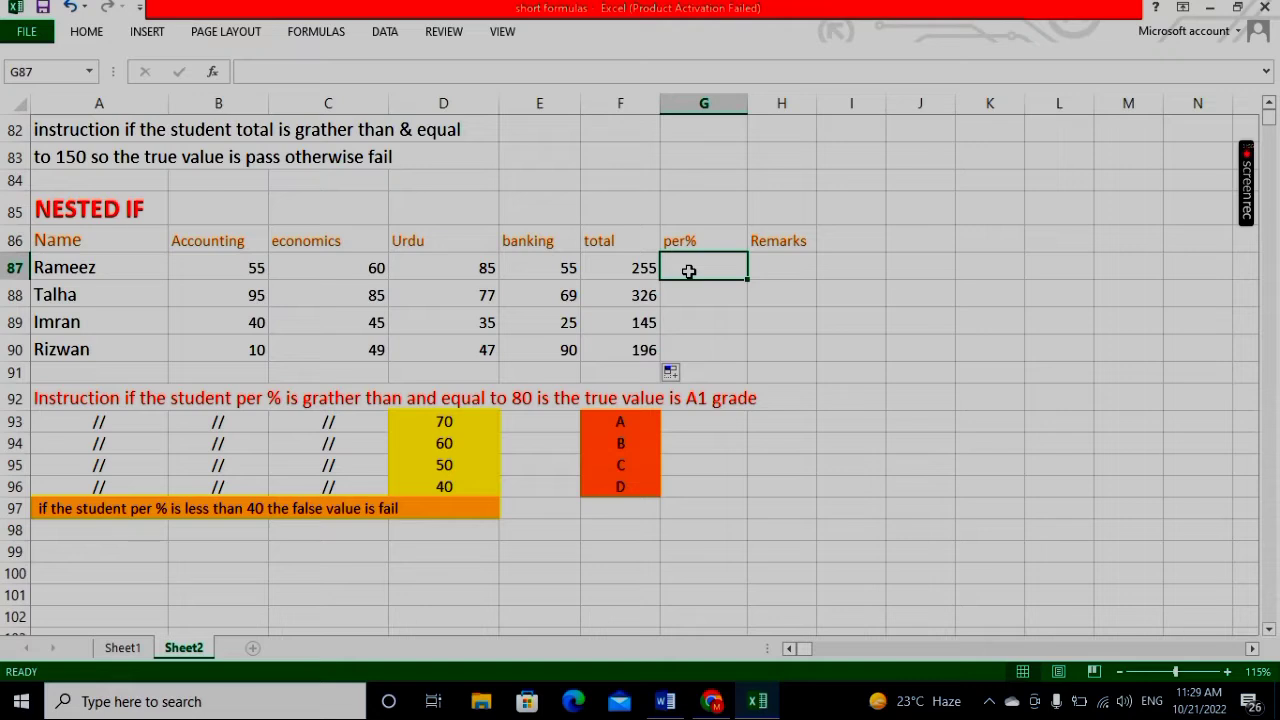
type("=")
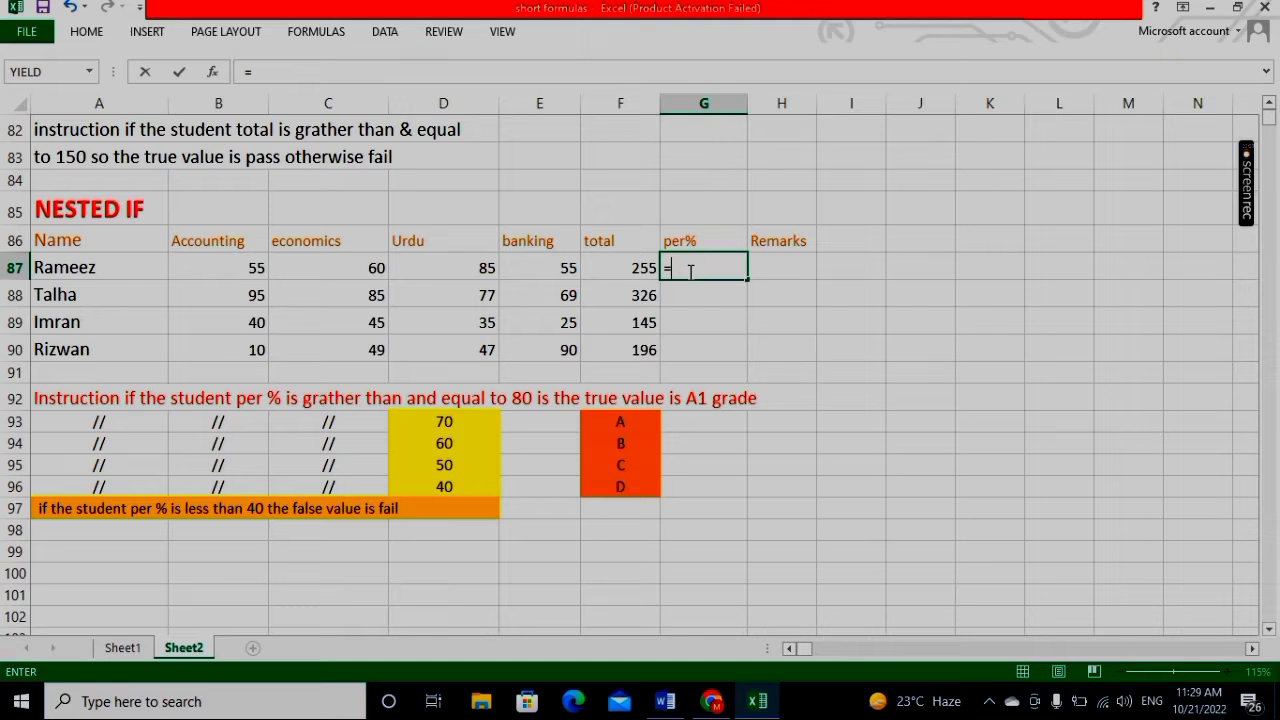
left_click(628, 272)
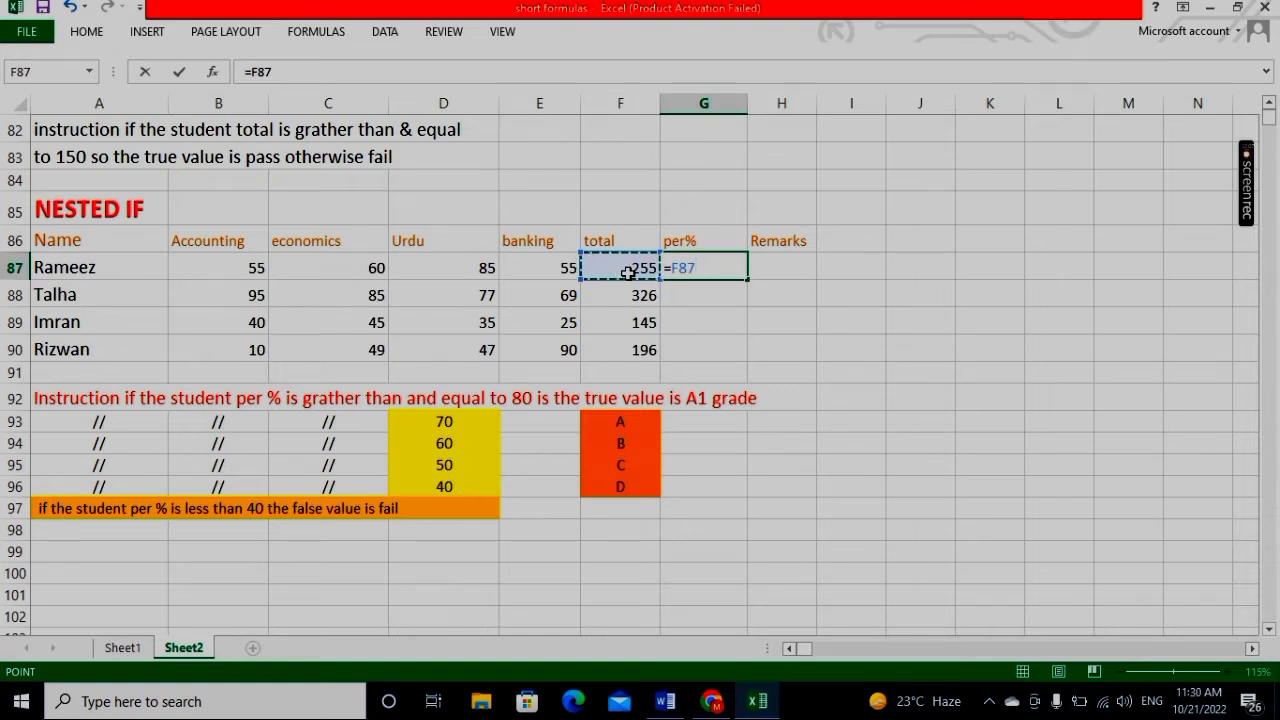
type("/")
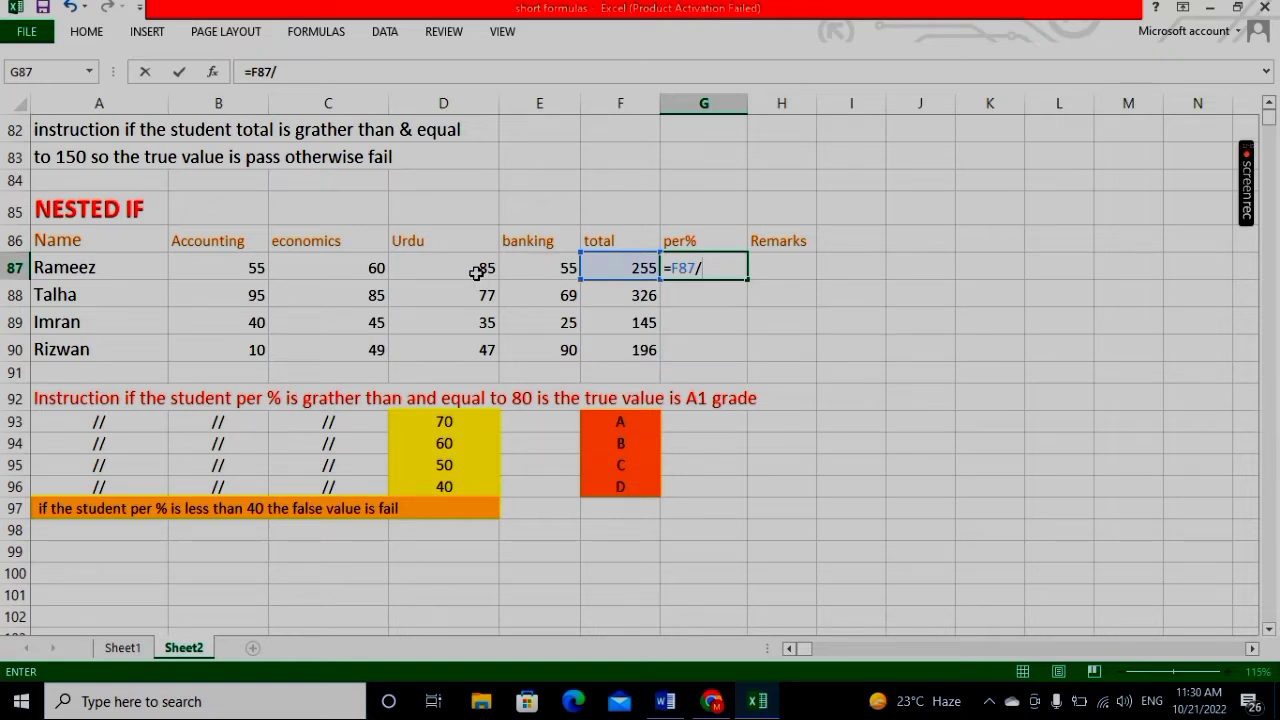
type("400*100")
key("Return")
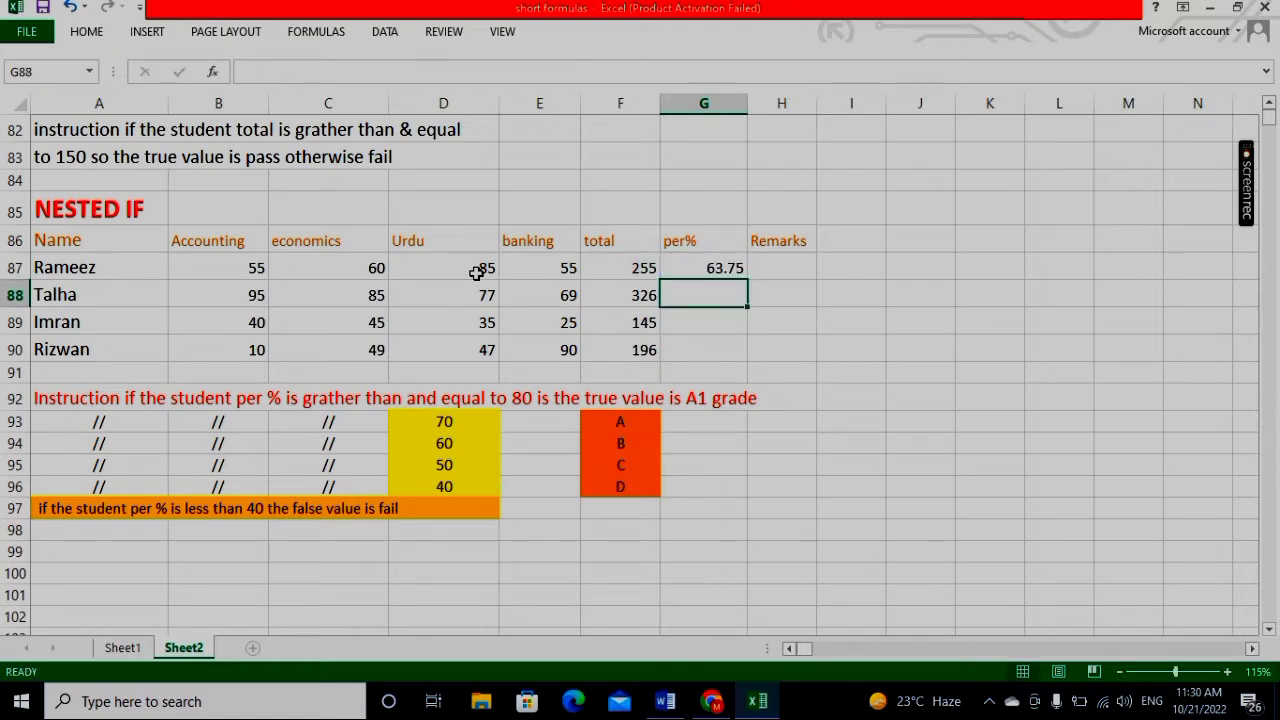
Fill the percentage formula from G87 down to G90 for the remaining students.
left_click(725, 263)
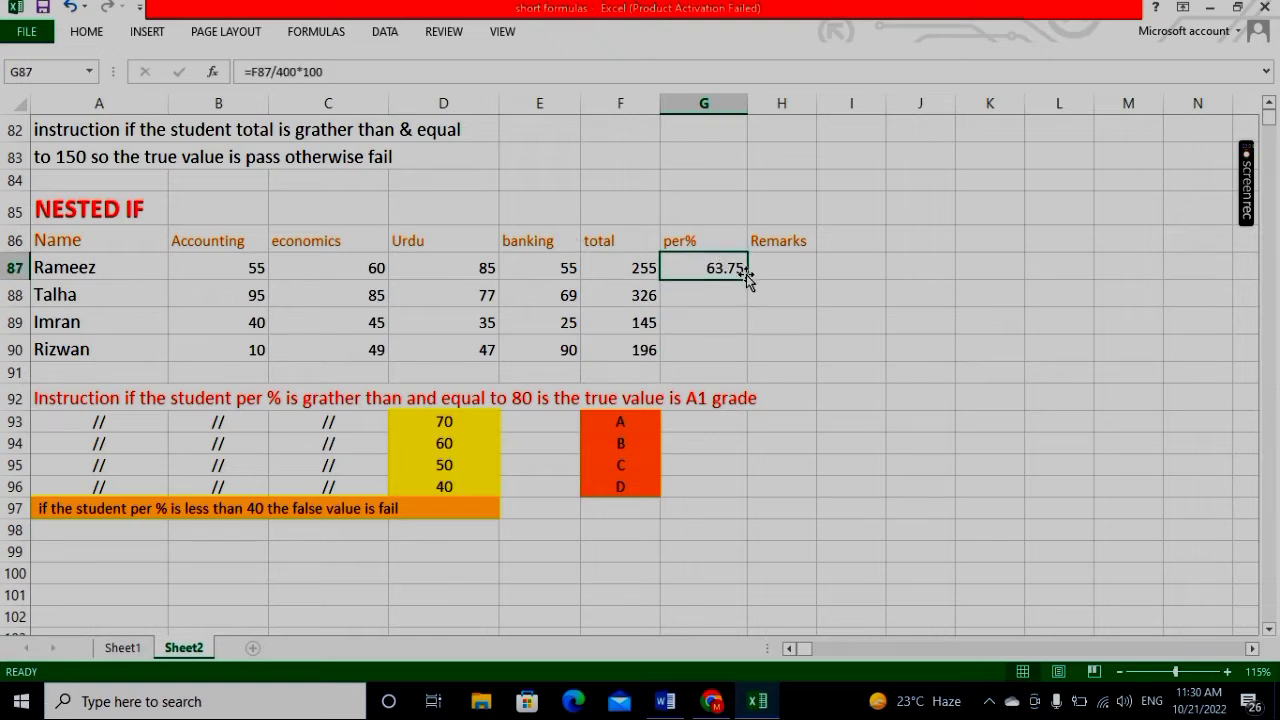
left_click_drag(742, 300, 733, 347)
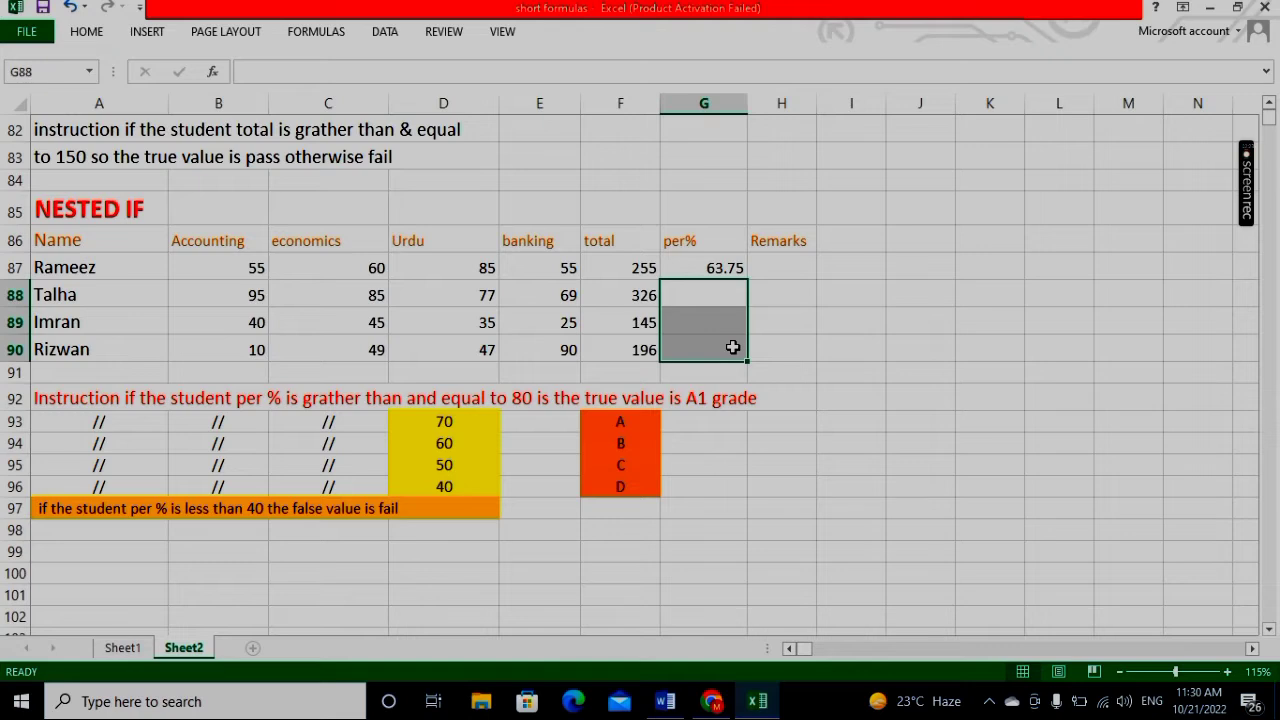
left_click(726, 272)
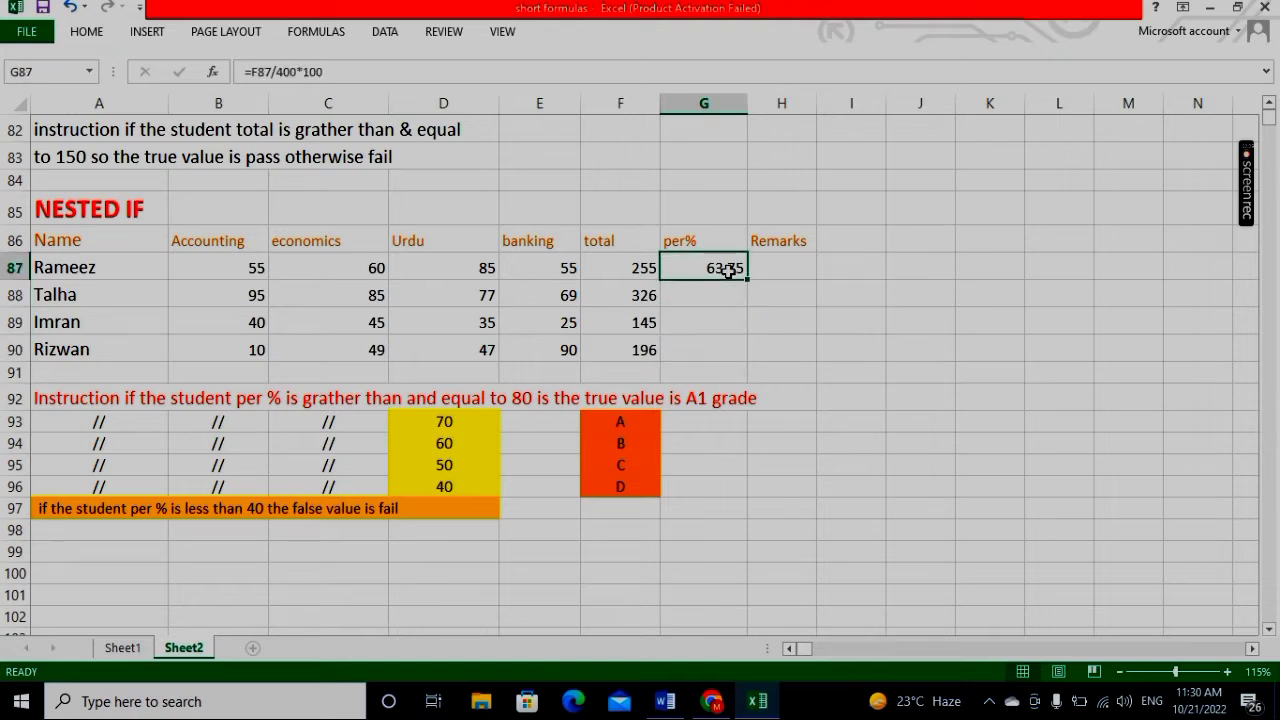
left_click_drag(748, 279, 750, 354)
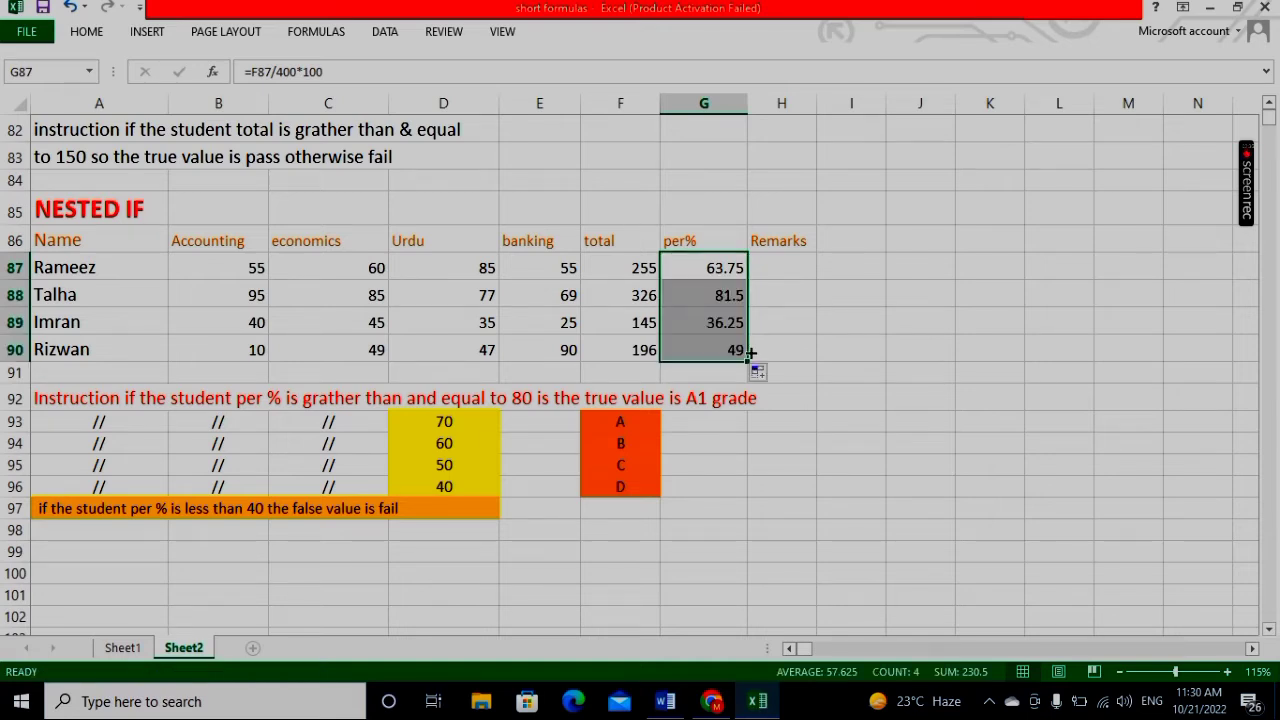
Begin an IF formula in Remarks cell H87 that returns "A1" when G87 is at least 80.
left_click(789, 266)
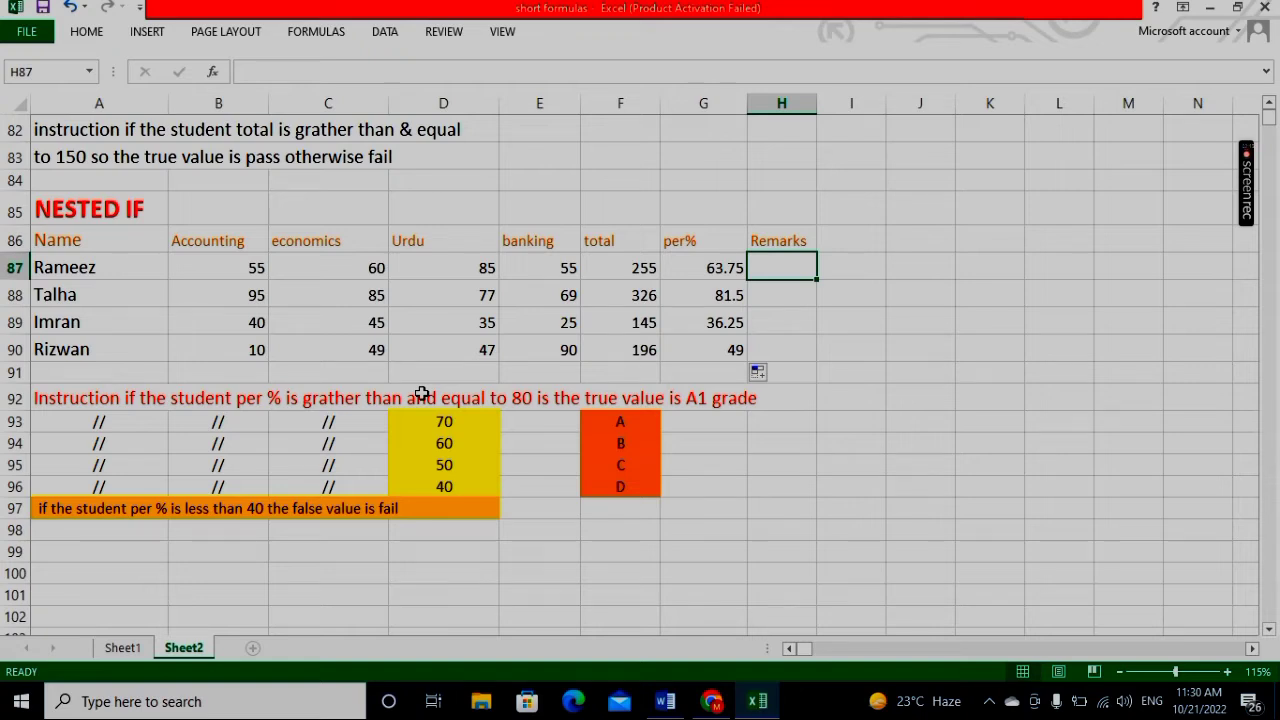
type("=if")
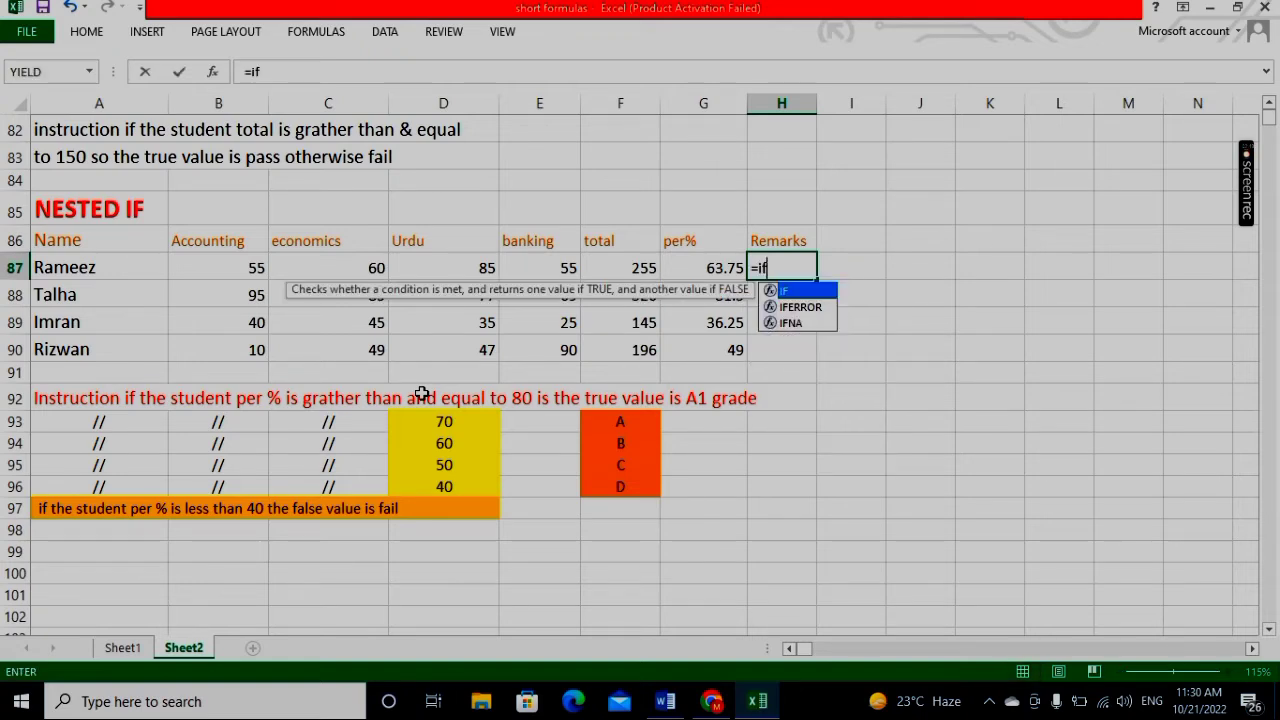
type("(")
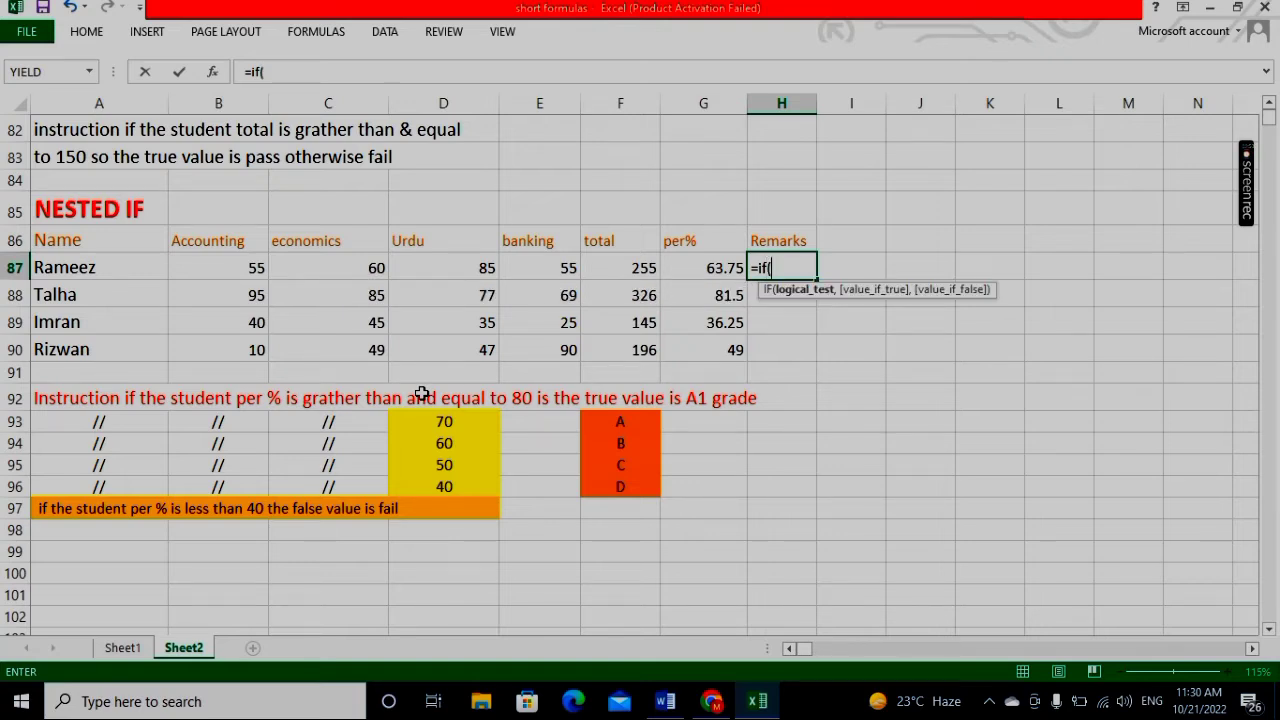
left_click(714, 269)
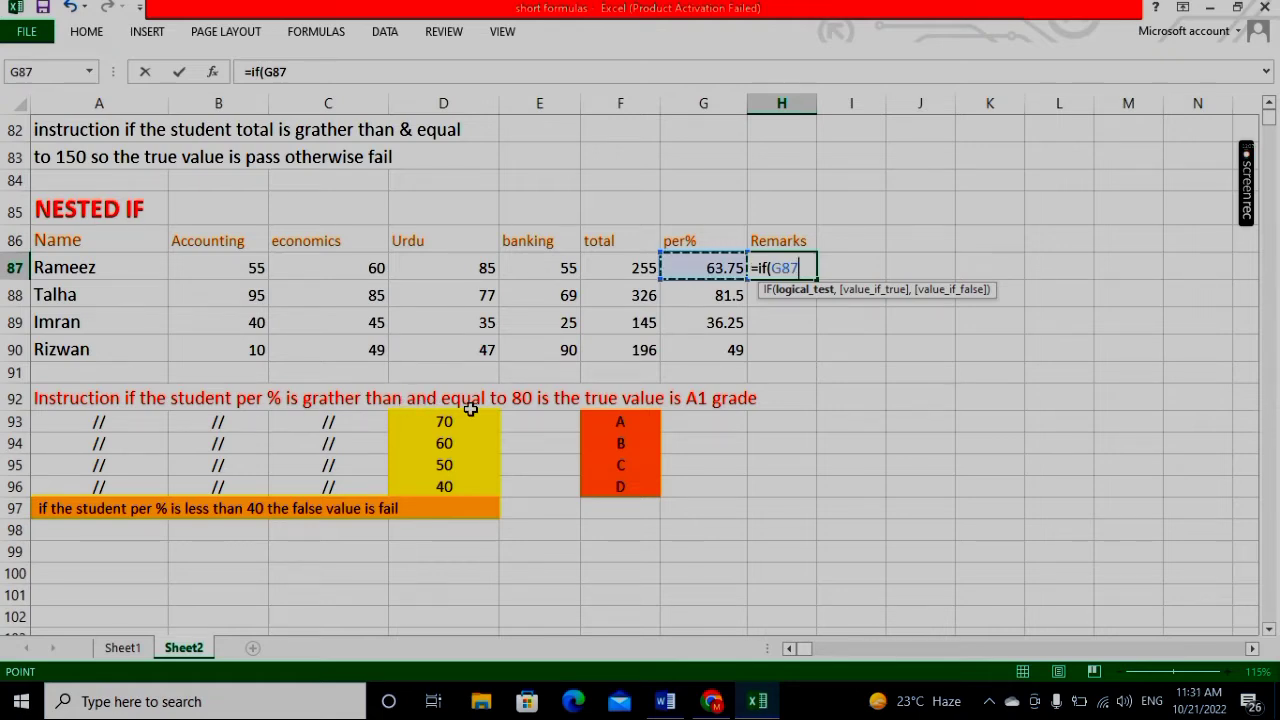
type(">=8")
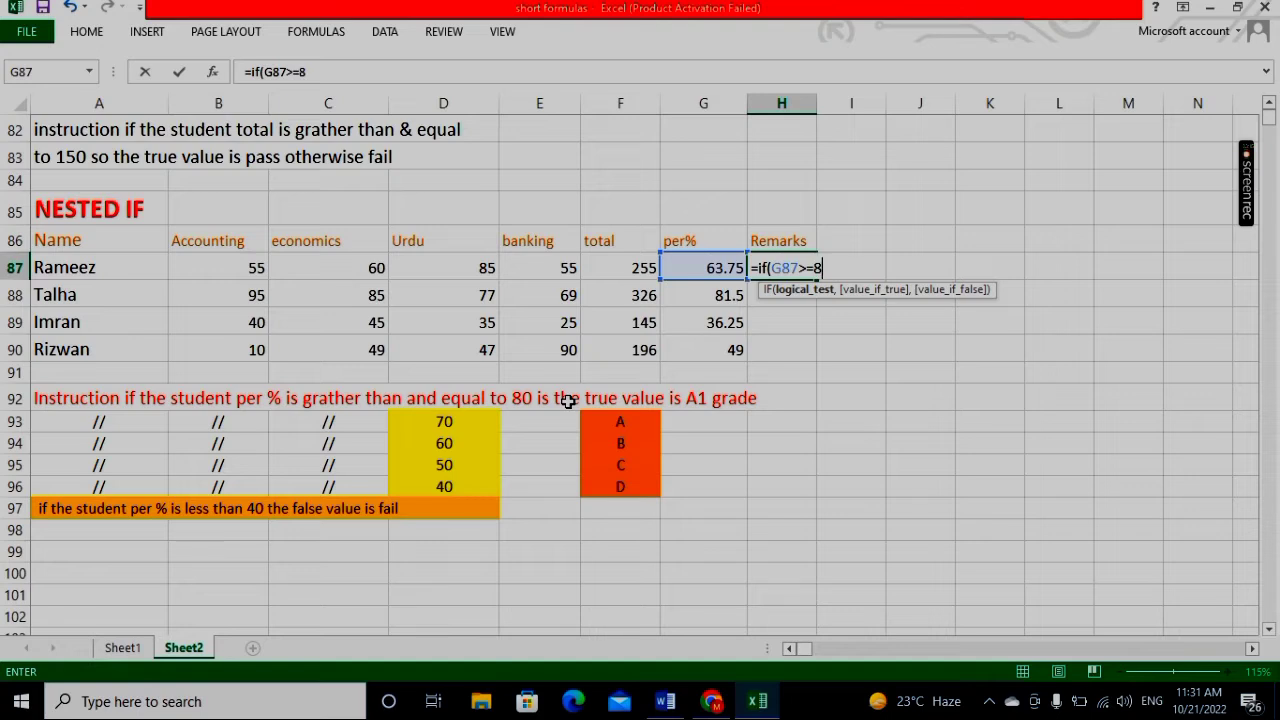
type("0")
type(",")
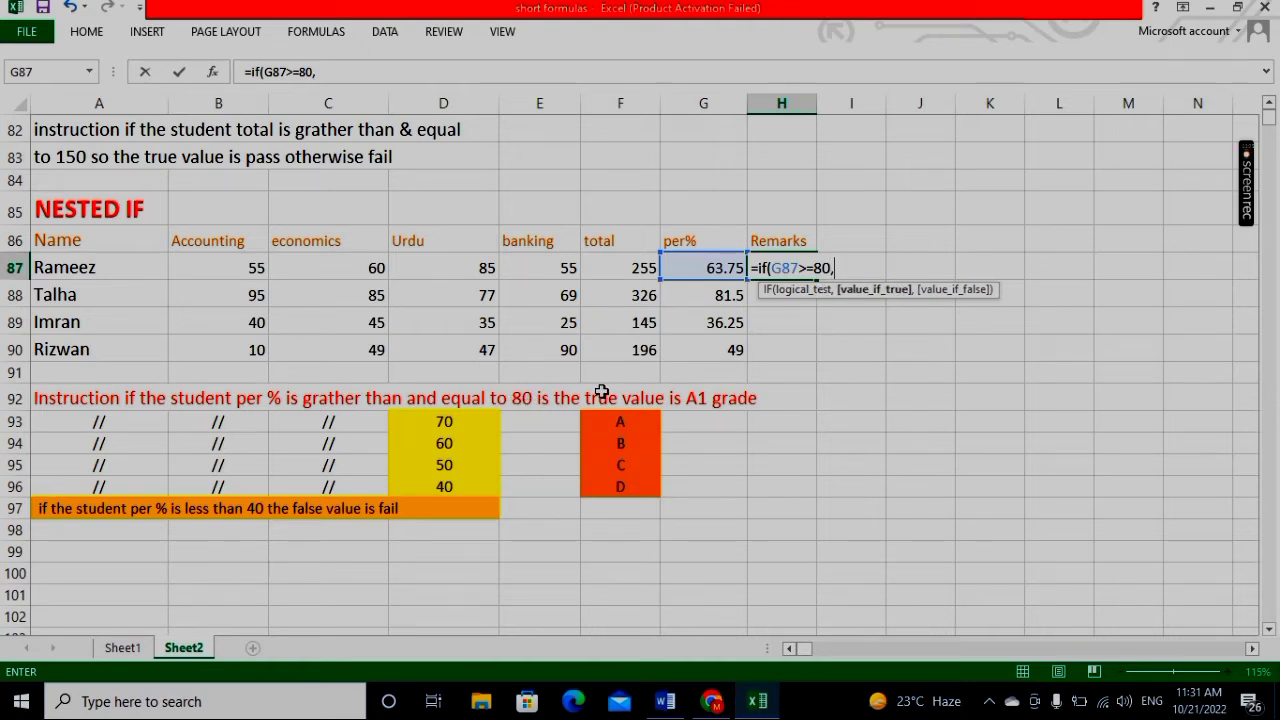
type("\"A1\"")
type(",")
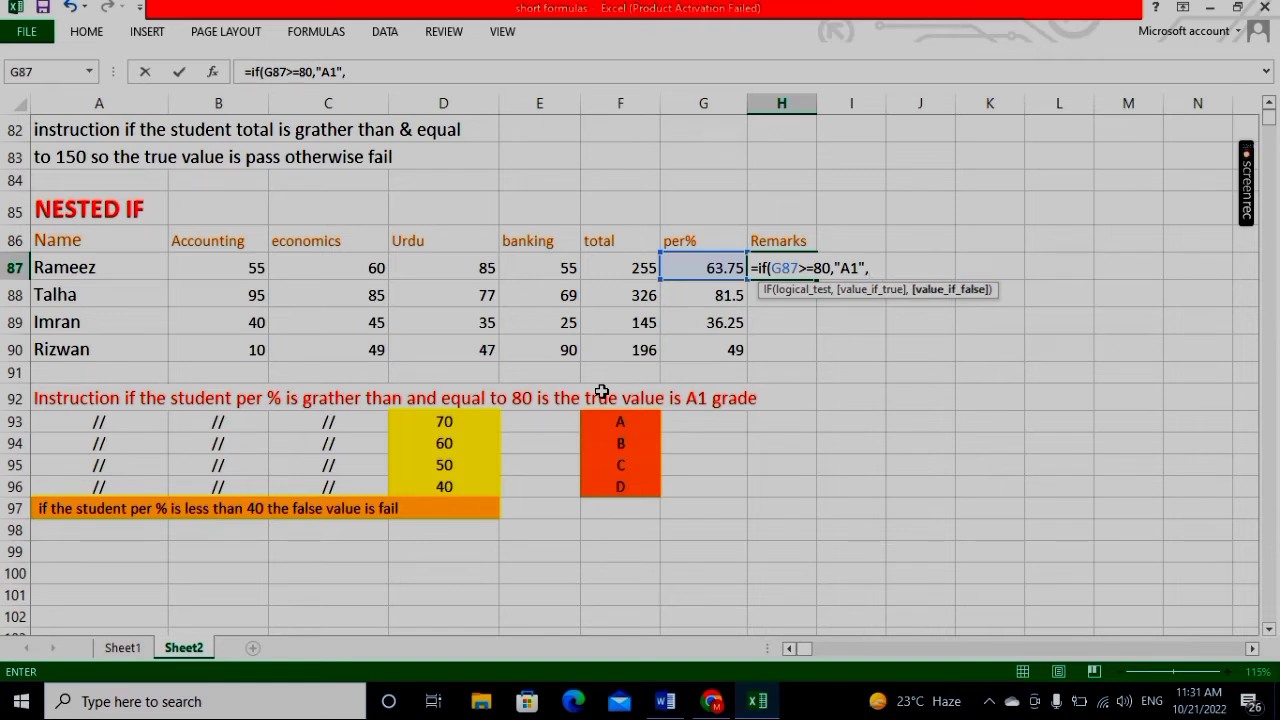
Nest a second IF as the false value, returning "A" when G87>=70.
type("if")
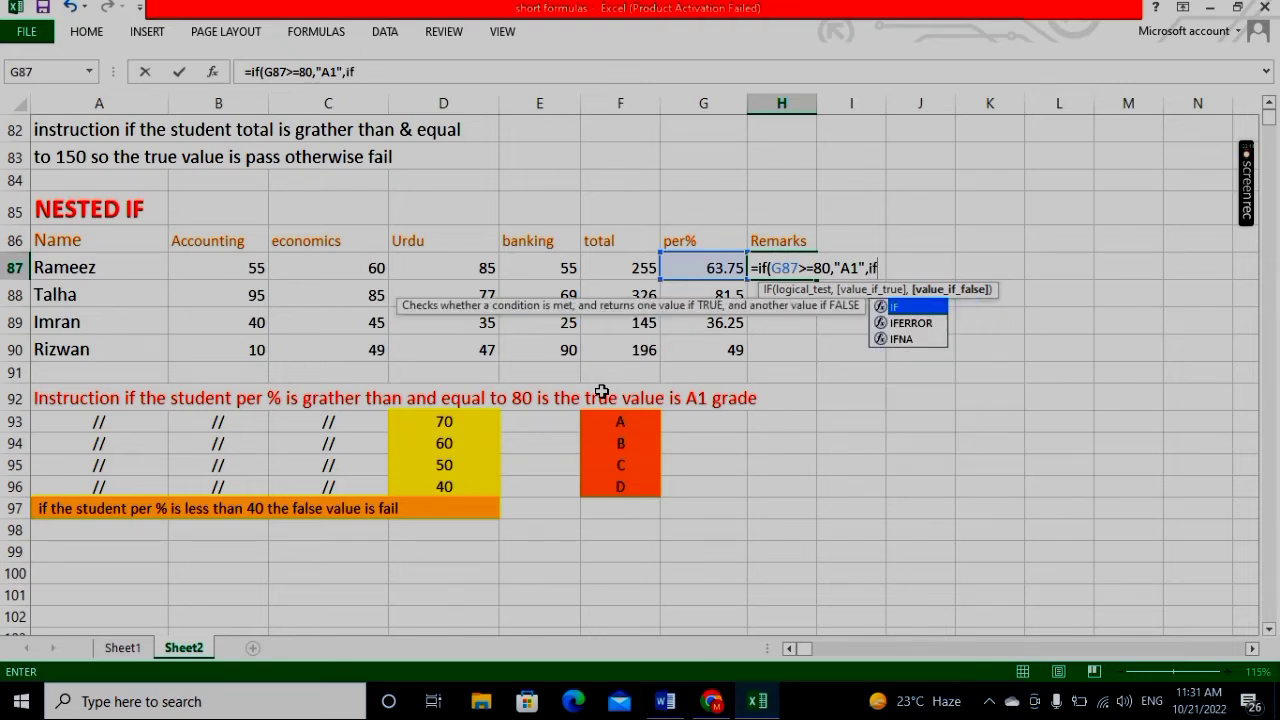
type("(")
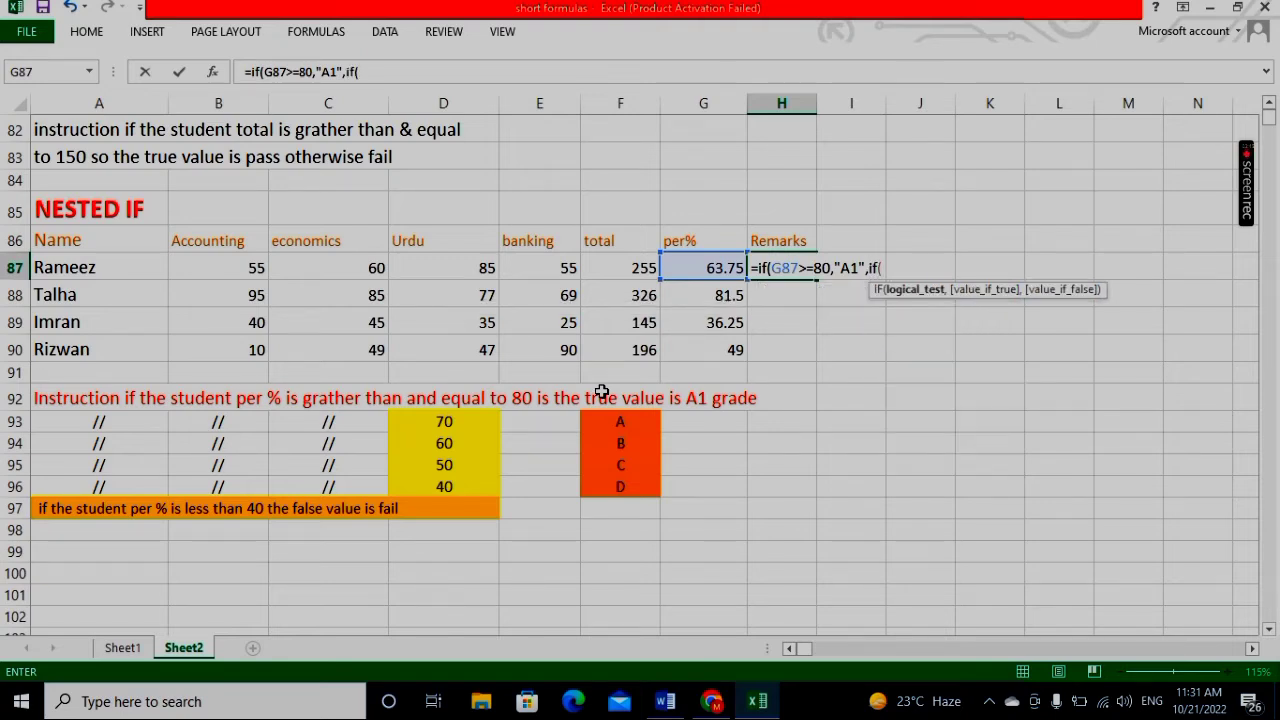
left_click(705, 270)
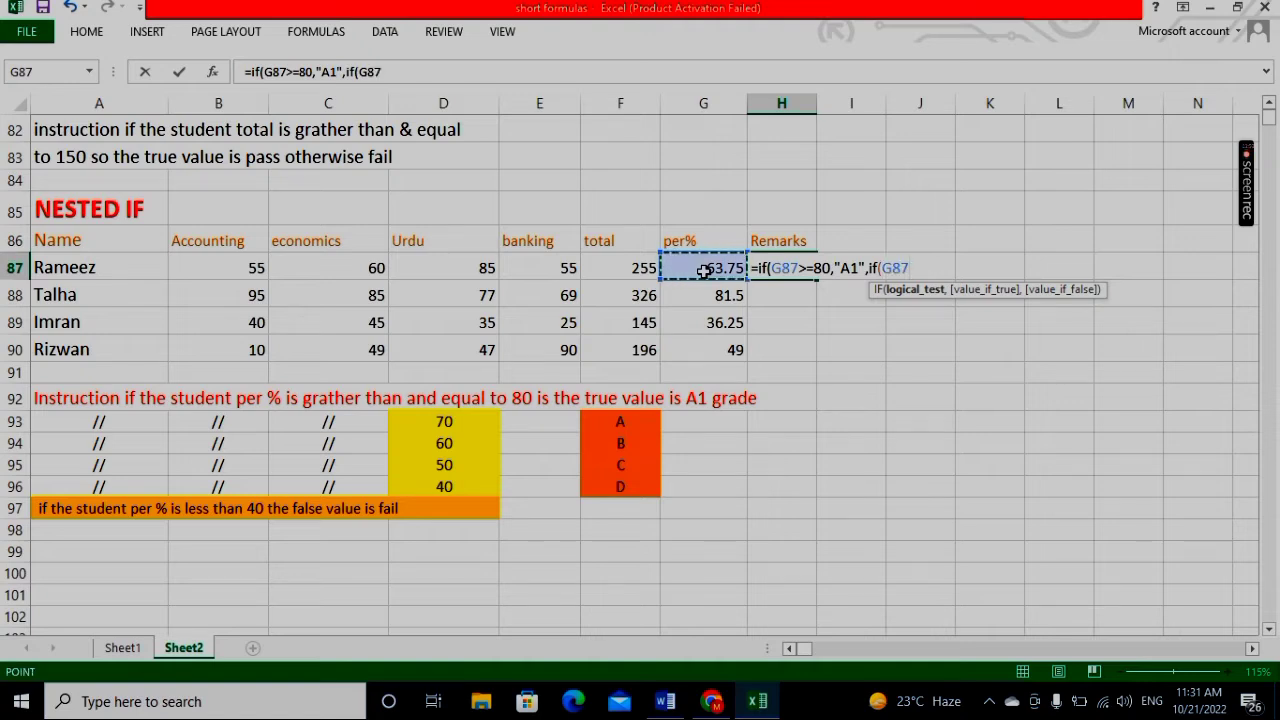
type(">")
type("=")
type("70")
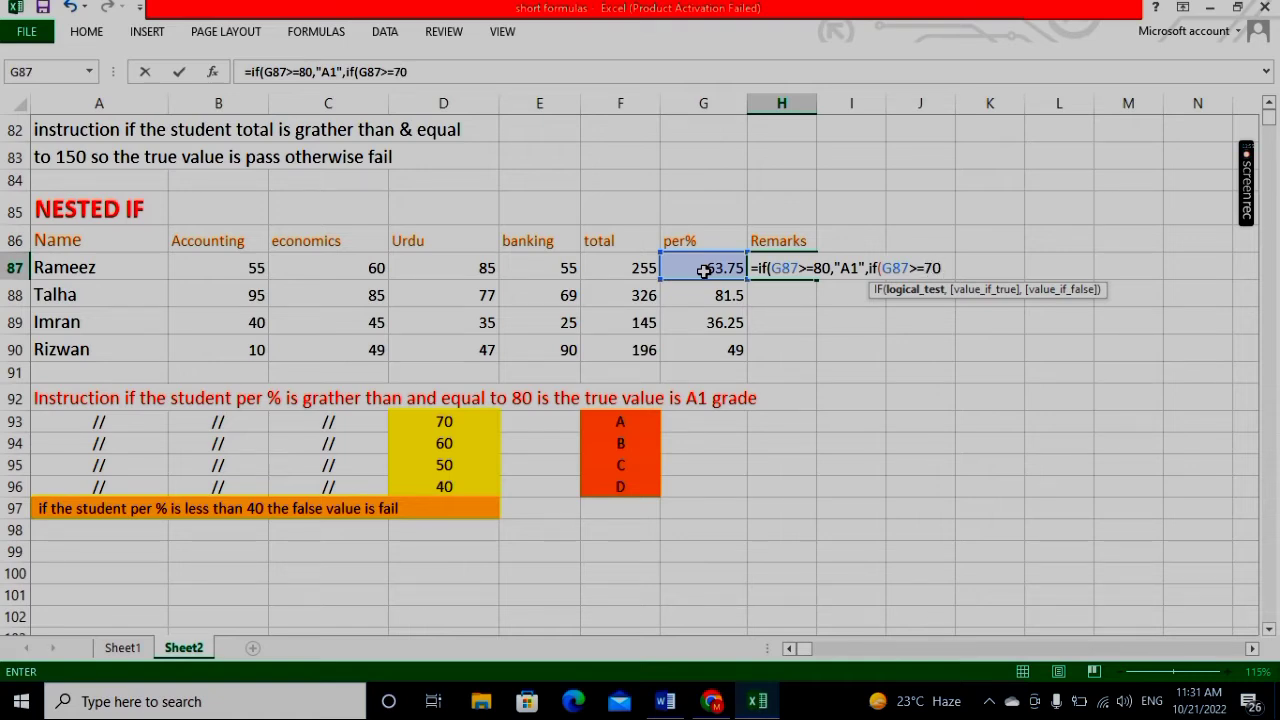
type(",\"")
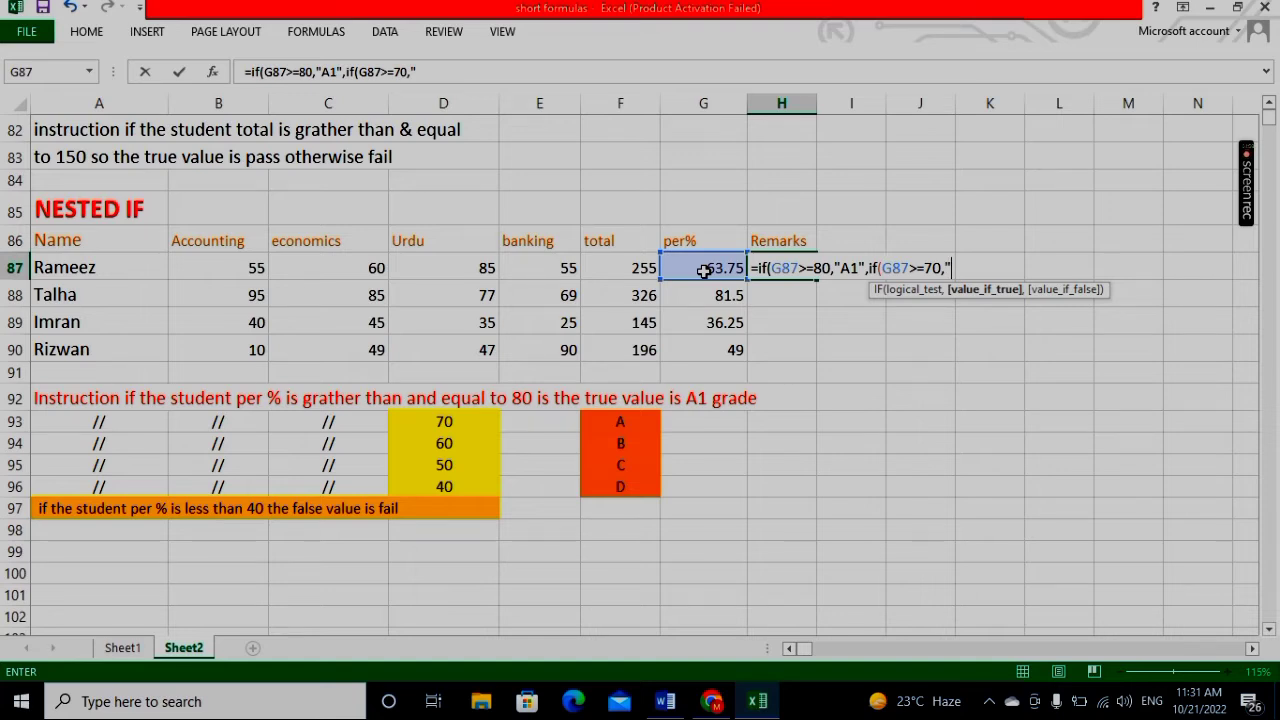
type("A\",")
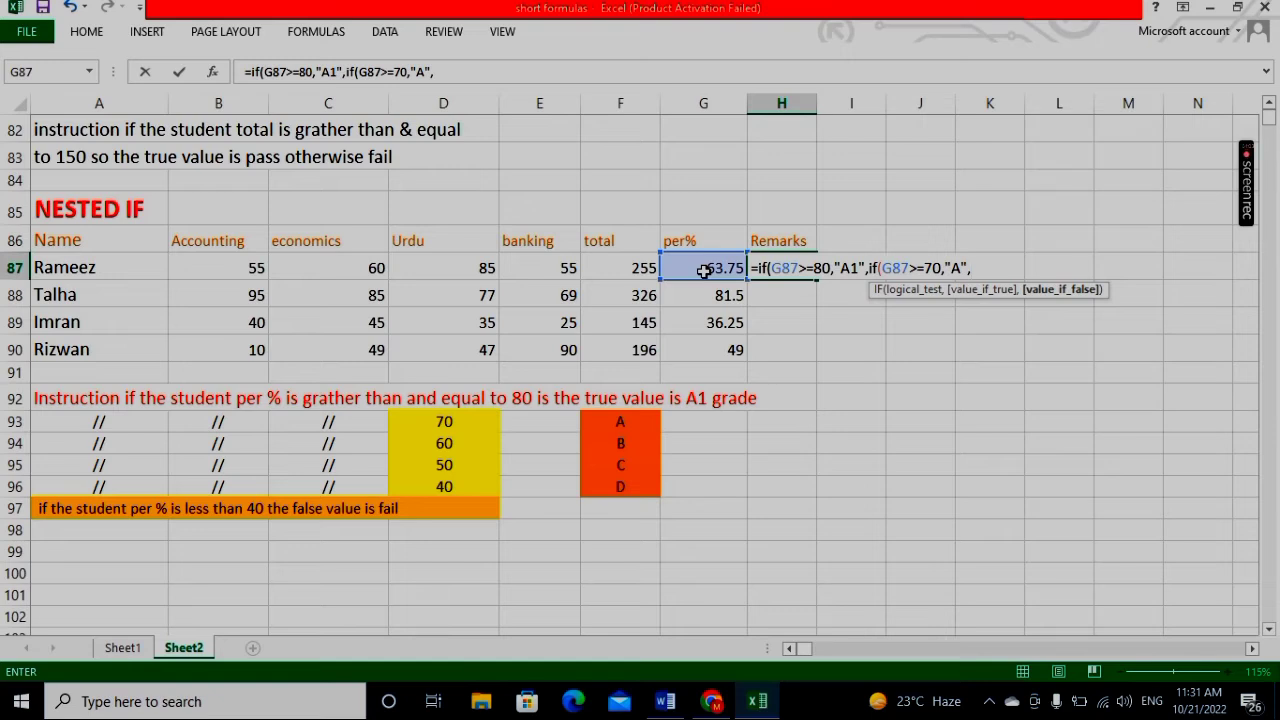
Nest a third IF as the false value in the H87 formula, returning "B" when G87>=60.
type("if")
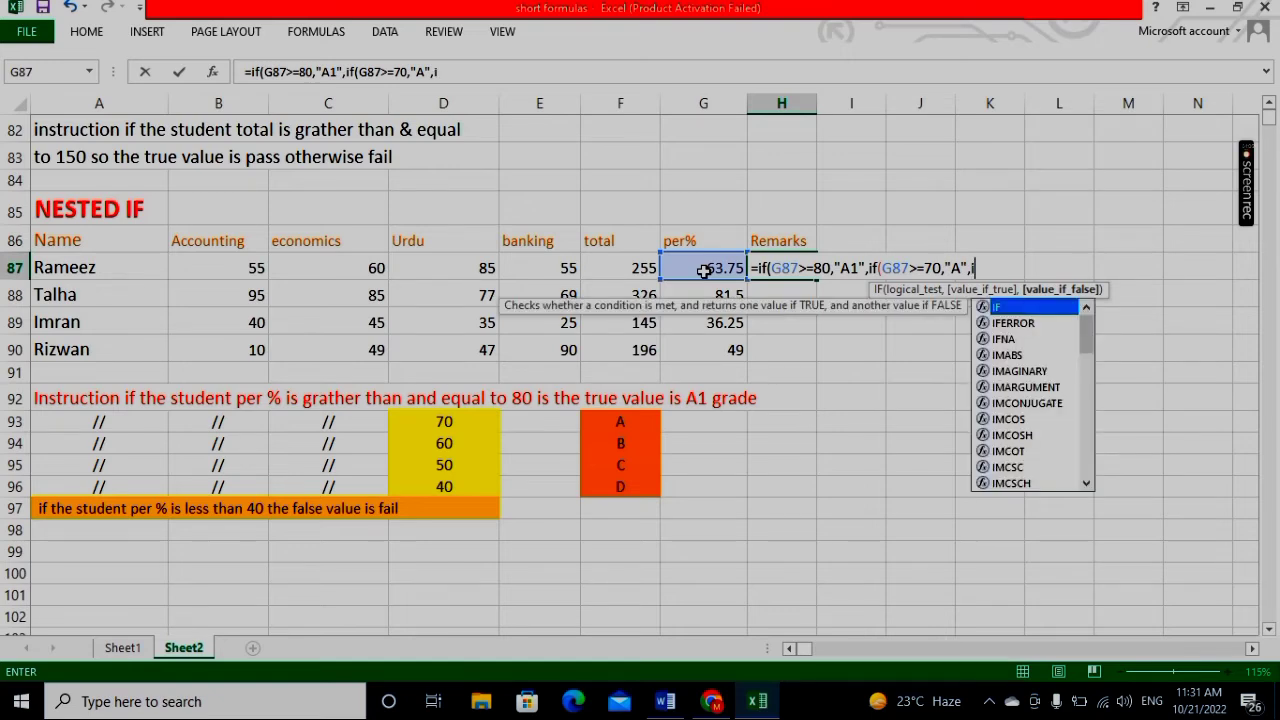
type("(")
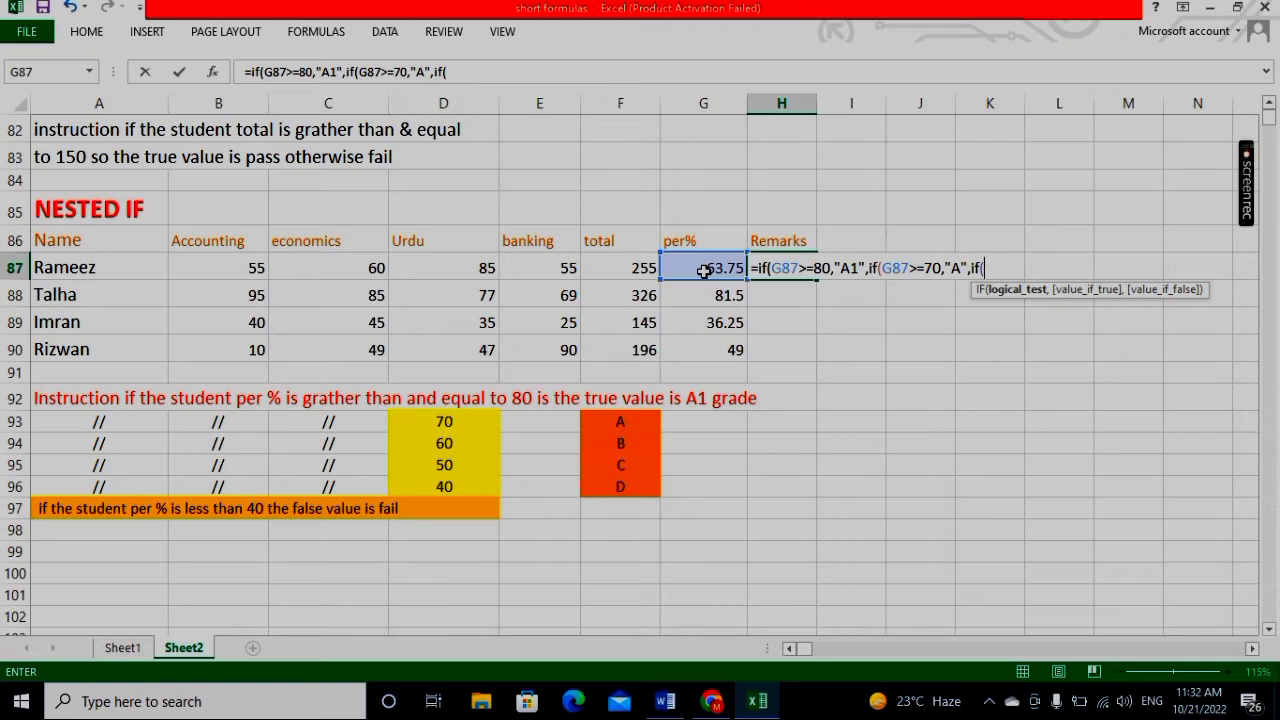
left_click(704, 270)
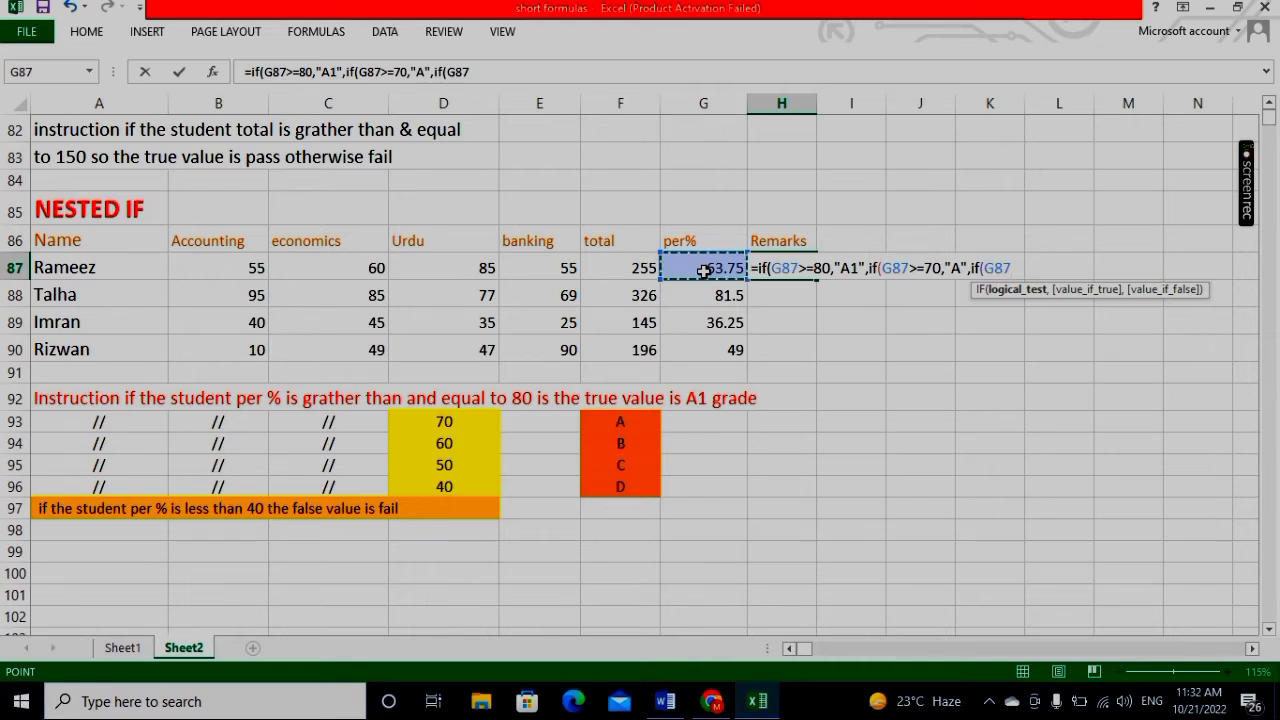
type("6")
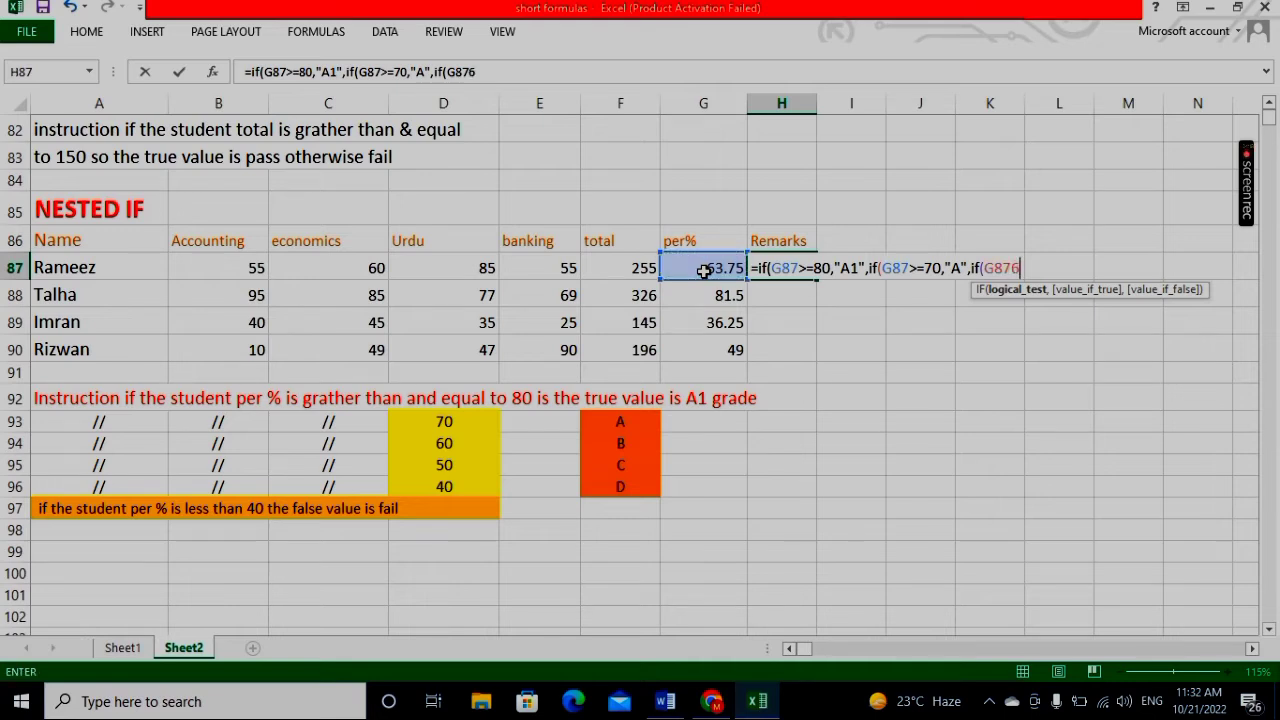
key("BackSpace")
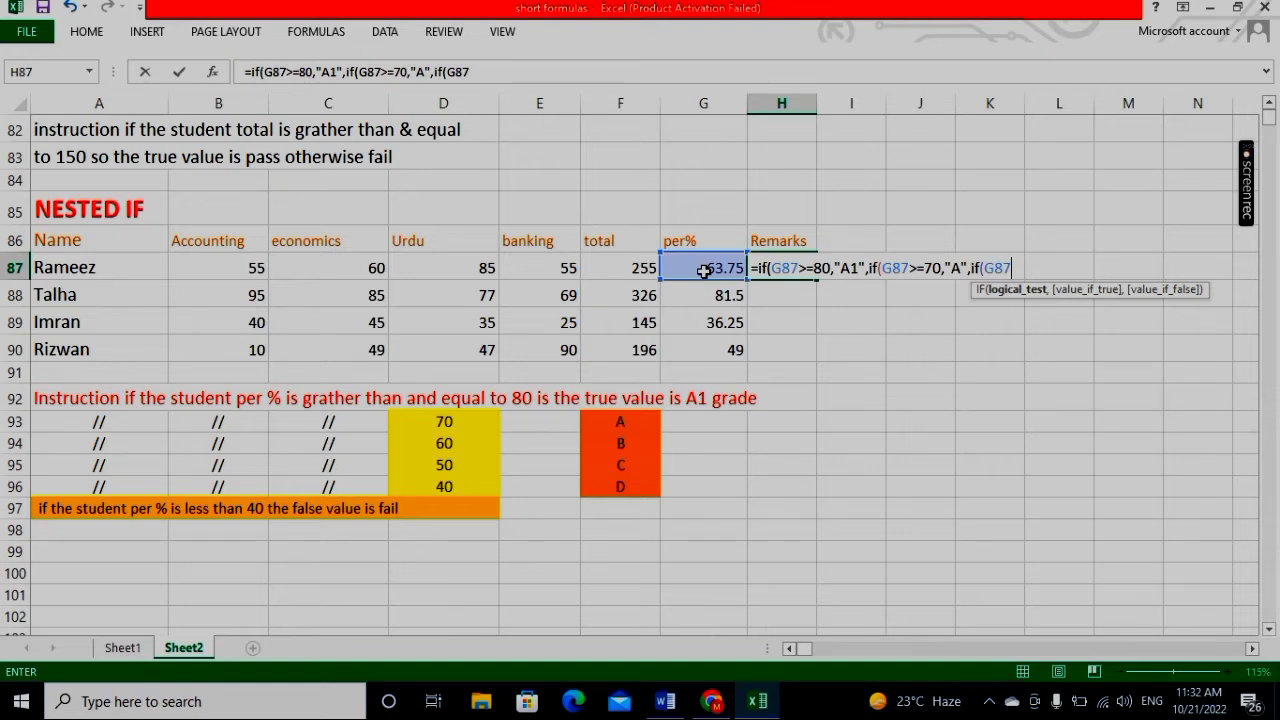
type(">=60,\"")
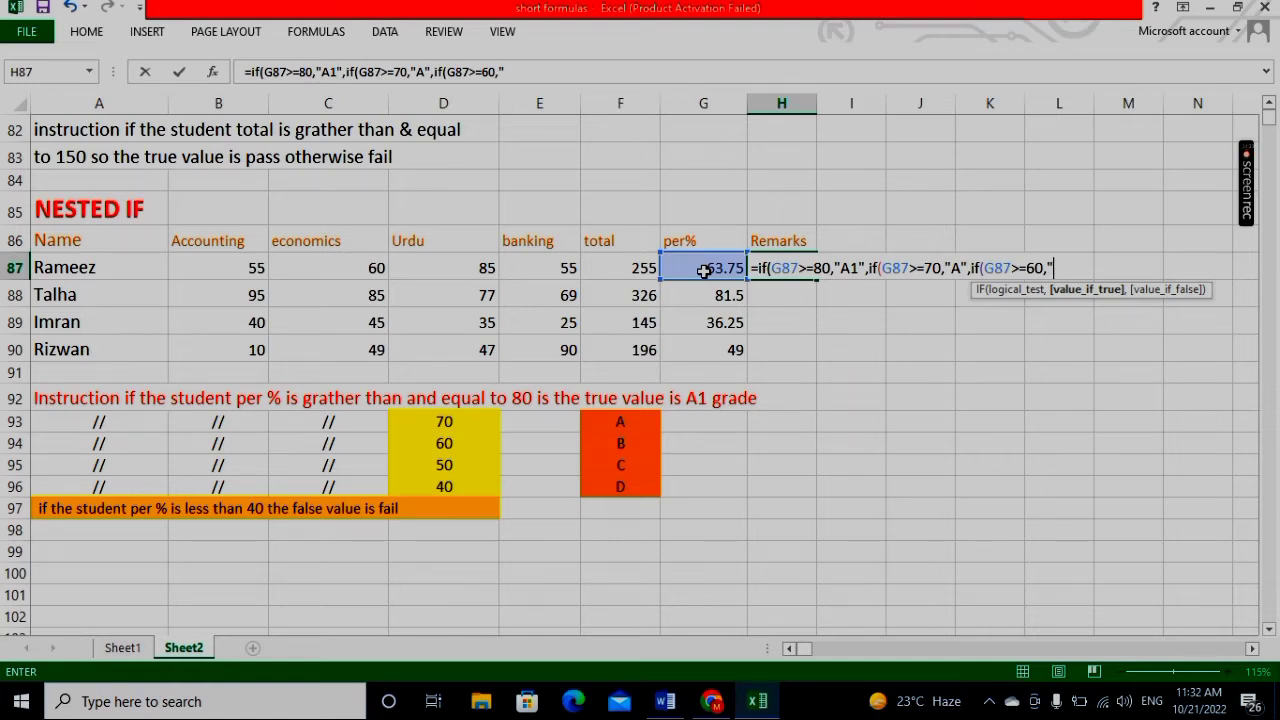
type("B\",")
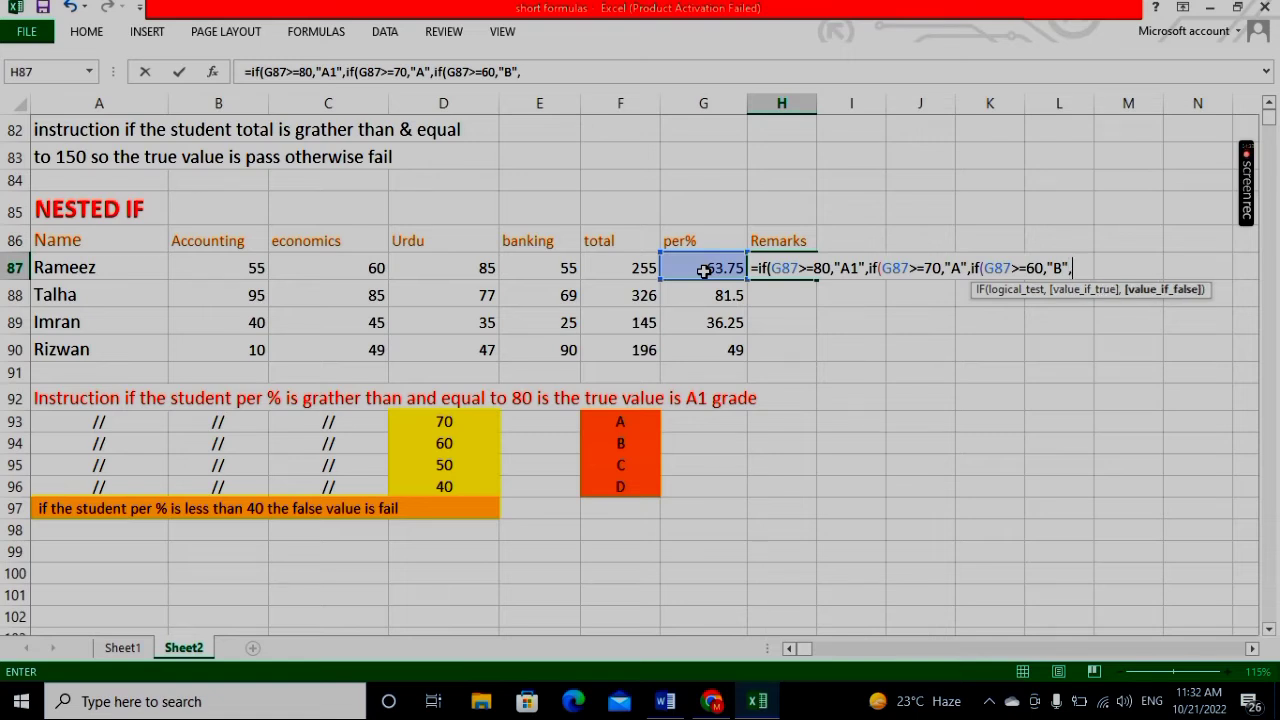
Nest a fourth IF as the false value in the H87 formula, returning "C" when G87>=50.
type("if")
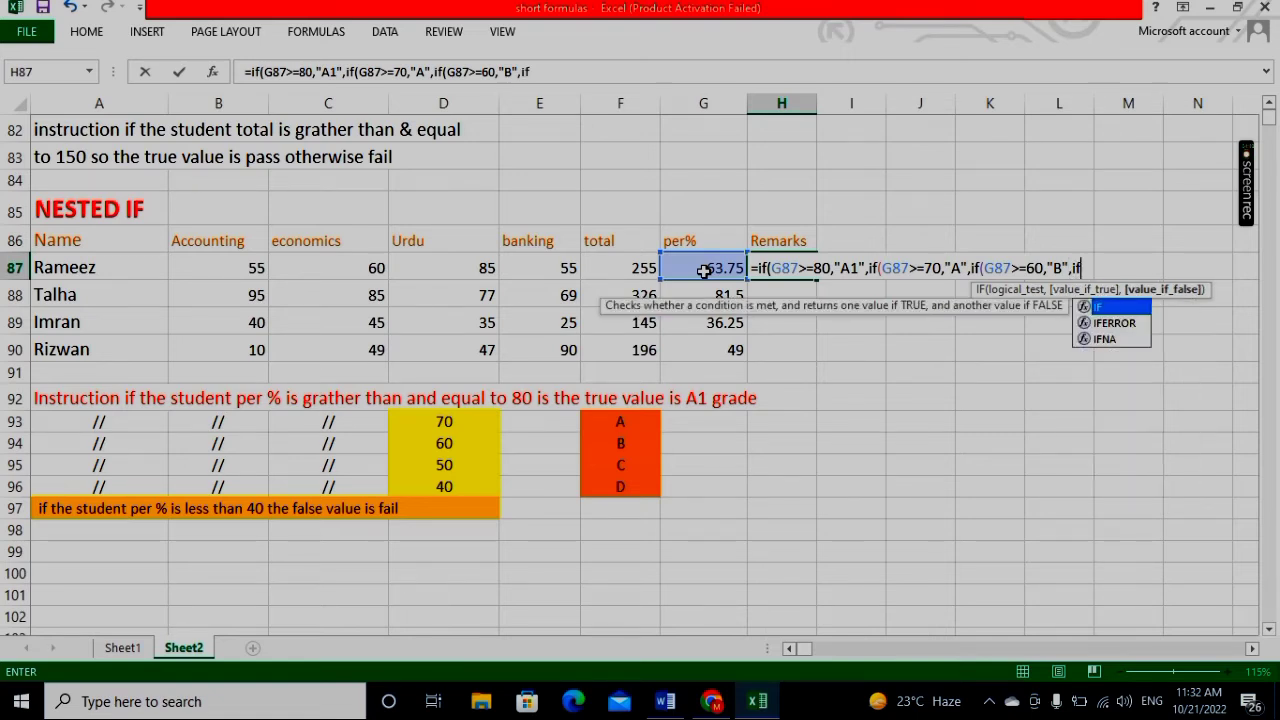
type("(")
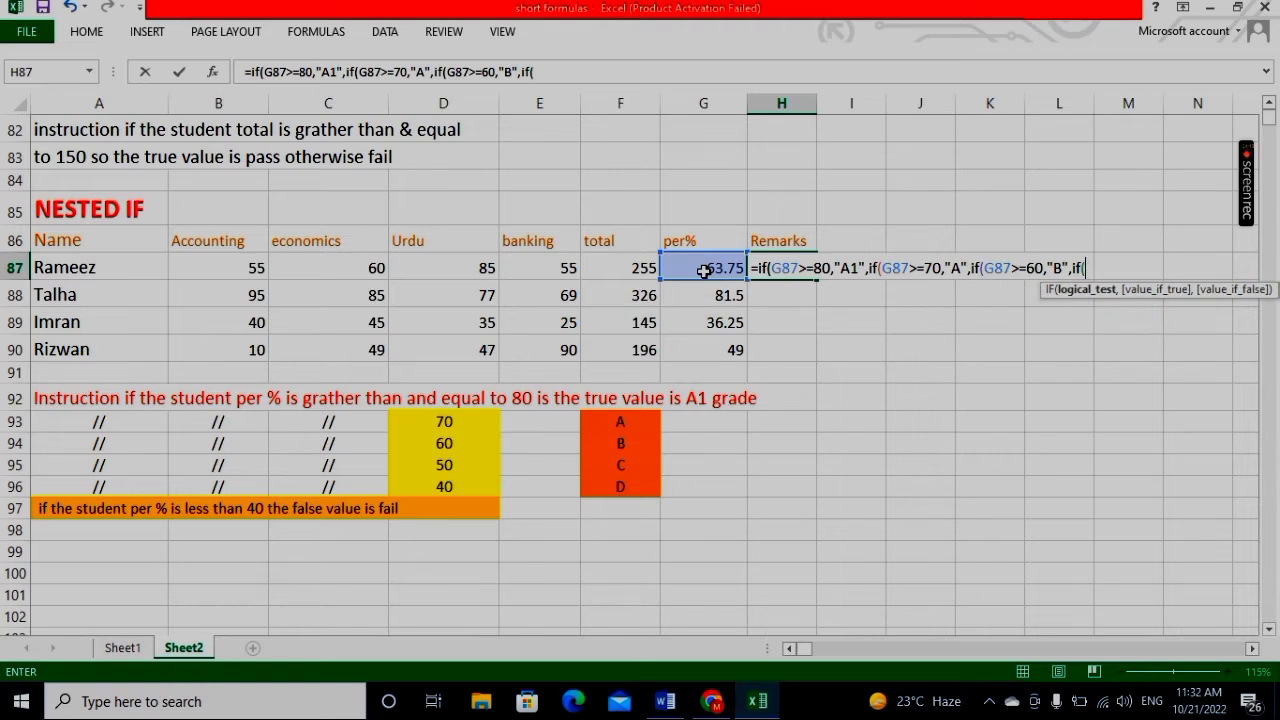
left_click(704, 270)
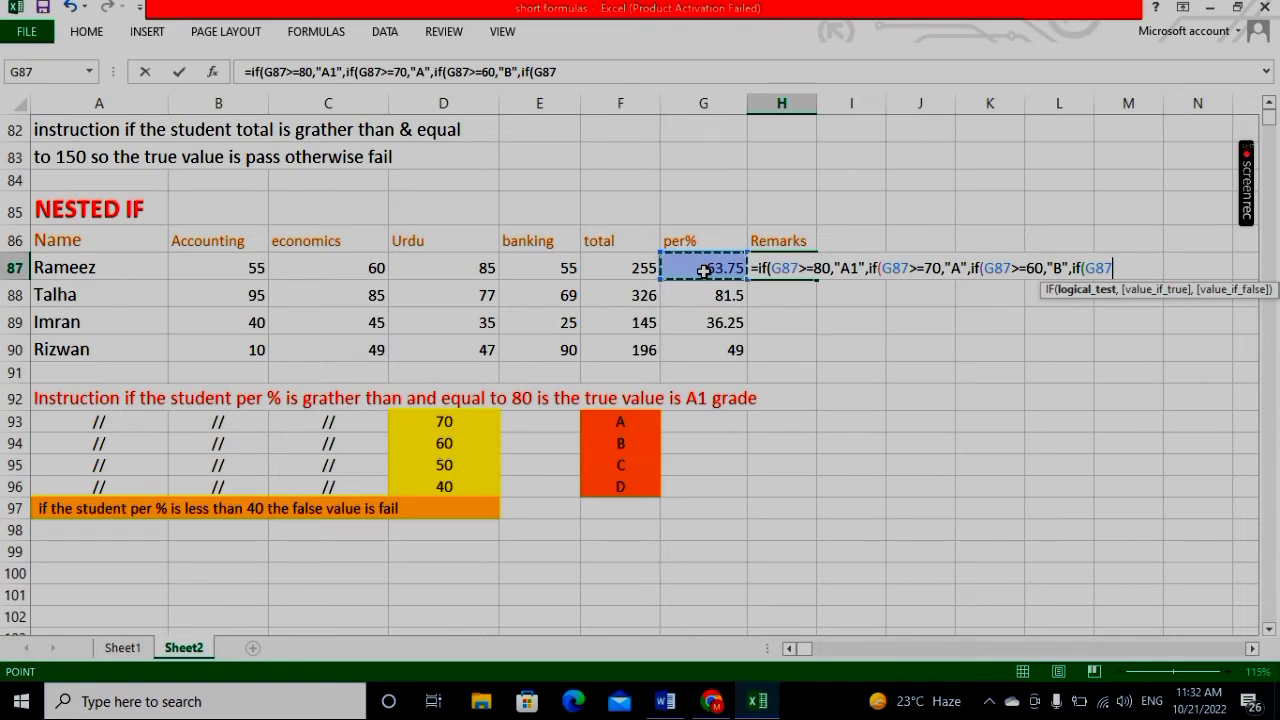
type("5")
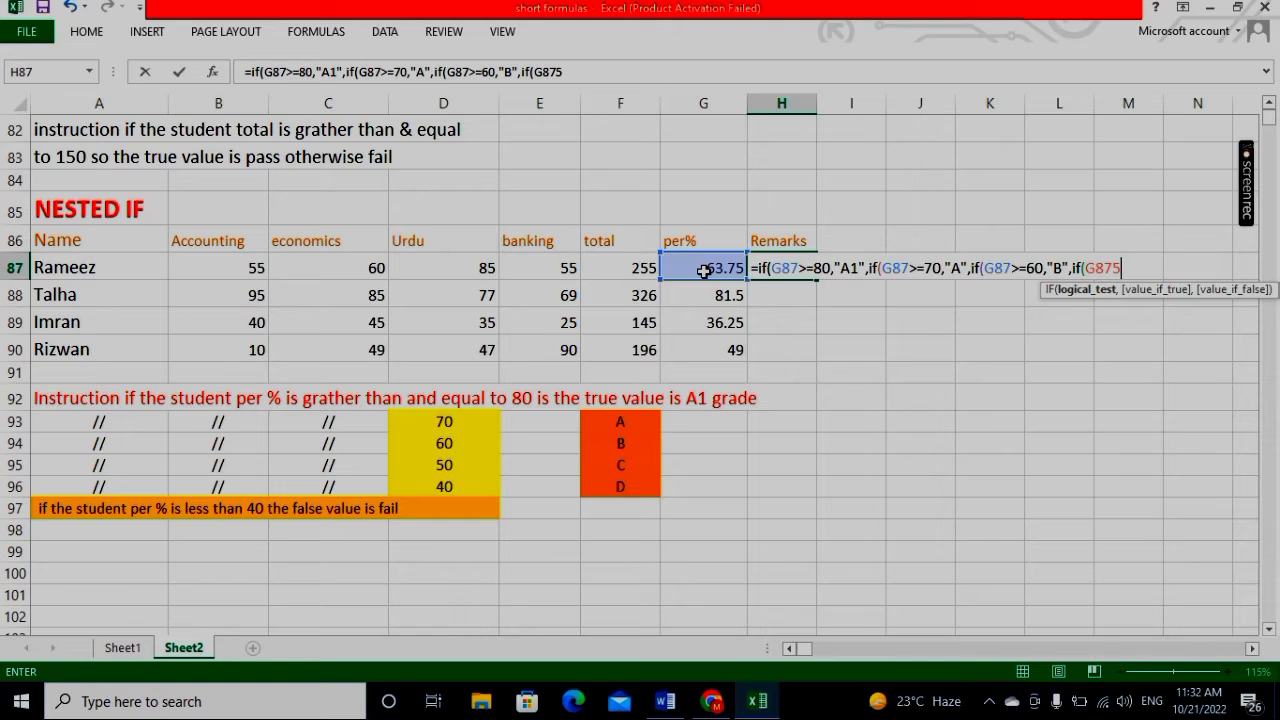
key("BackSpace")
type(">=")
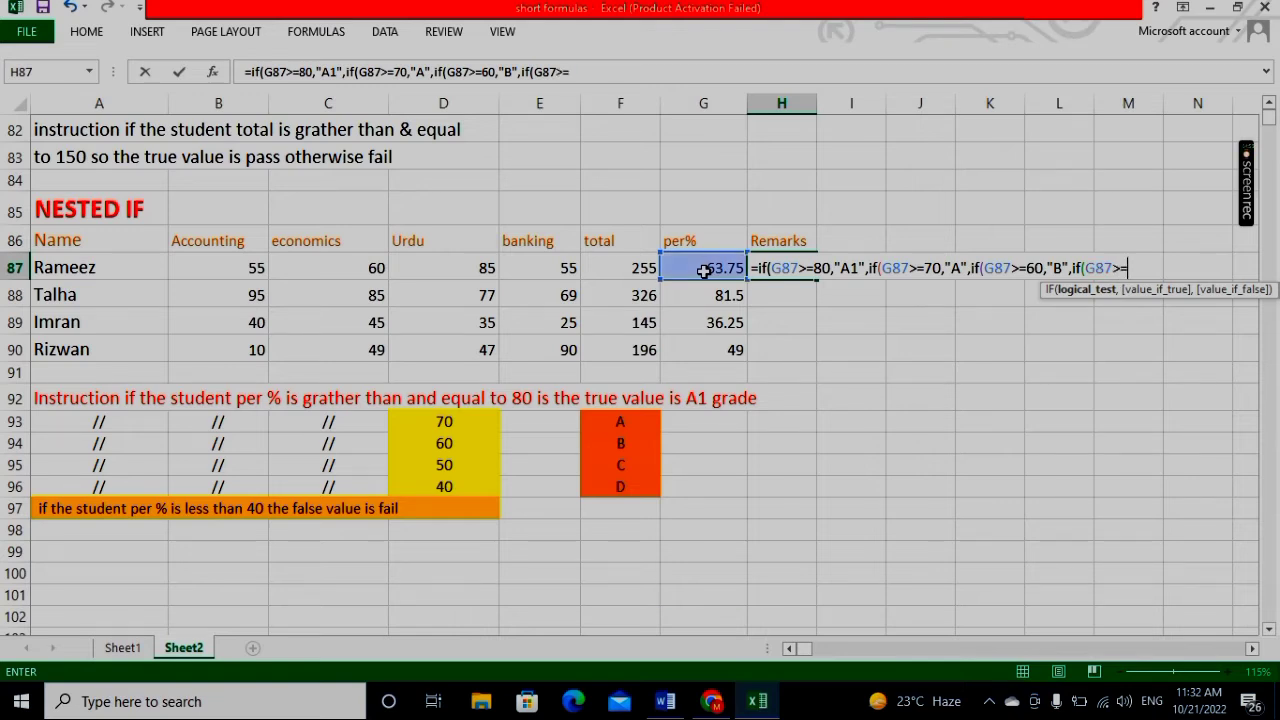
type("50,\"")
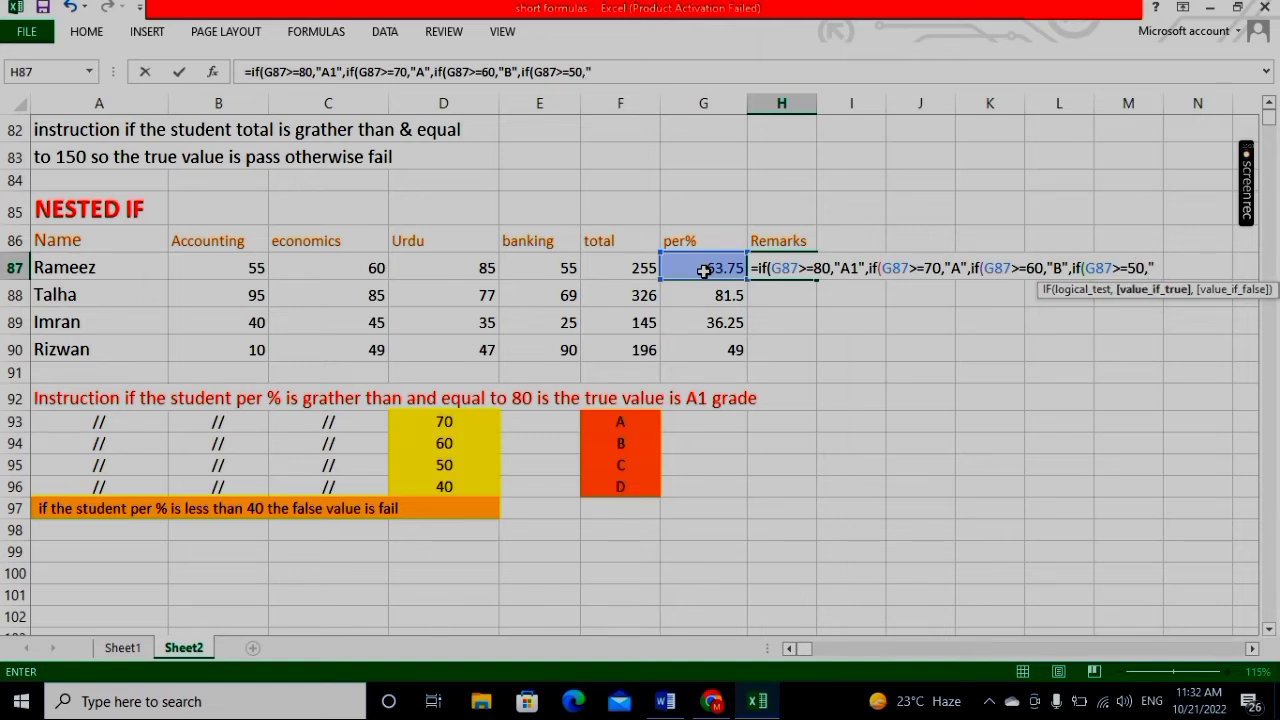
type("C\",")
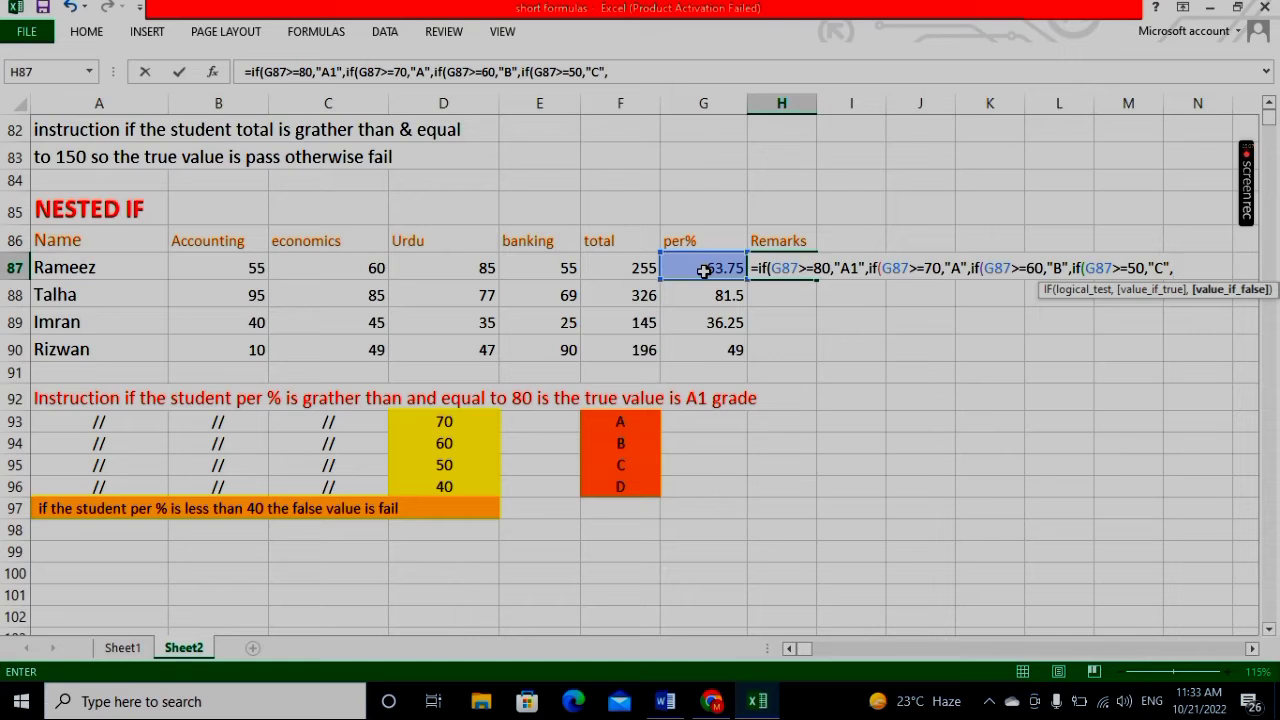
Nest a fifth IF as the false value in the H87 formula, returning "D" when G87>=40.
type("if")
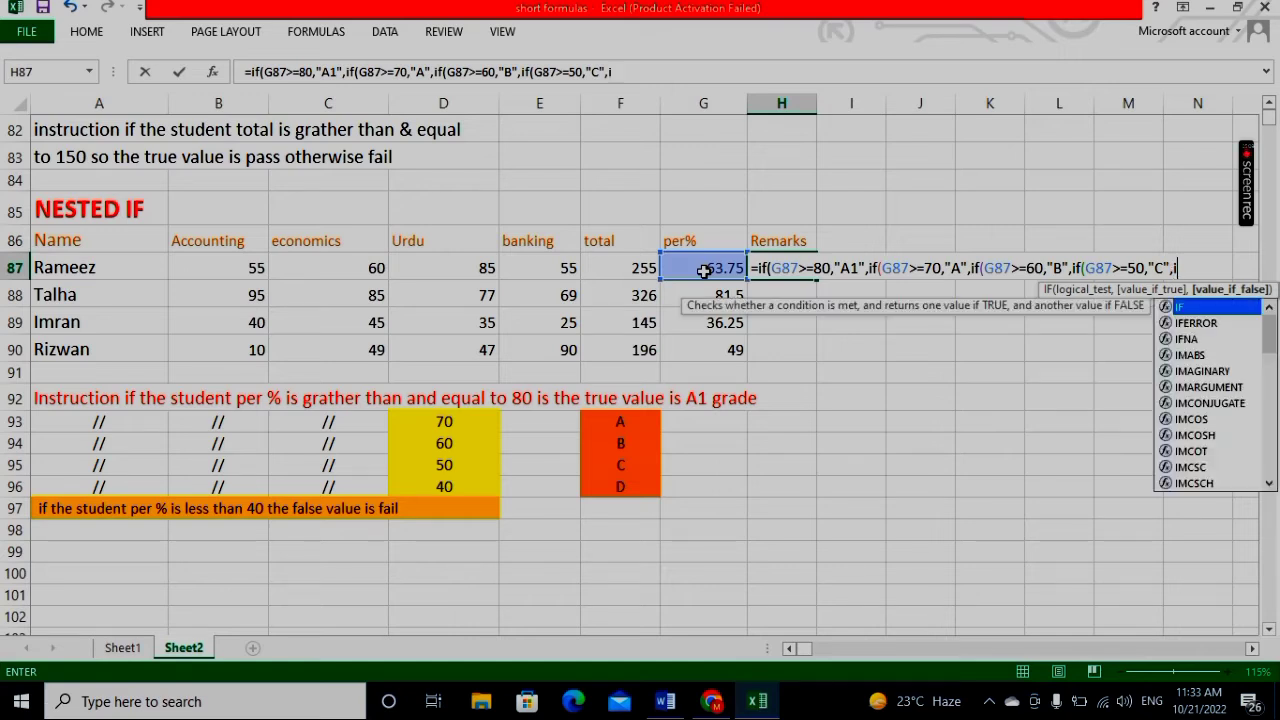
type("(")
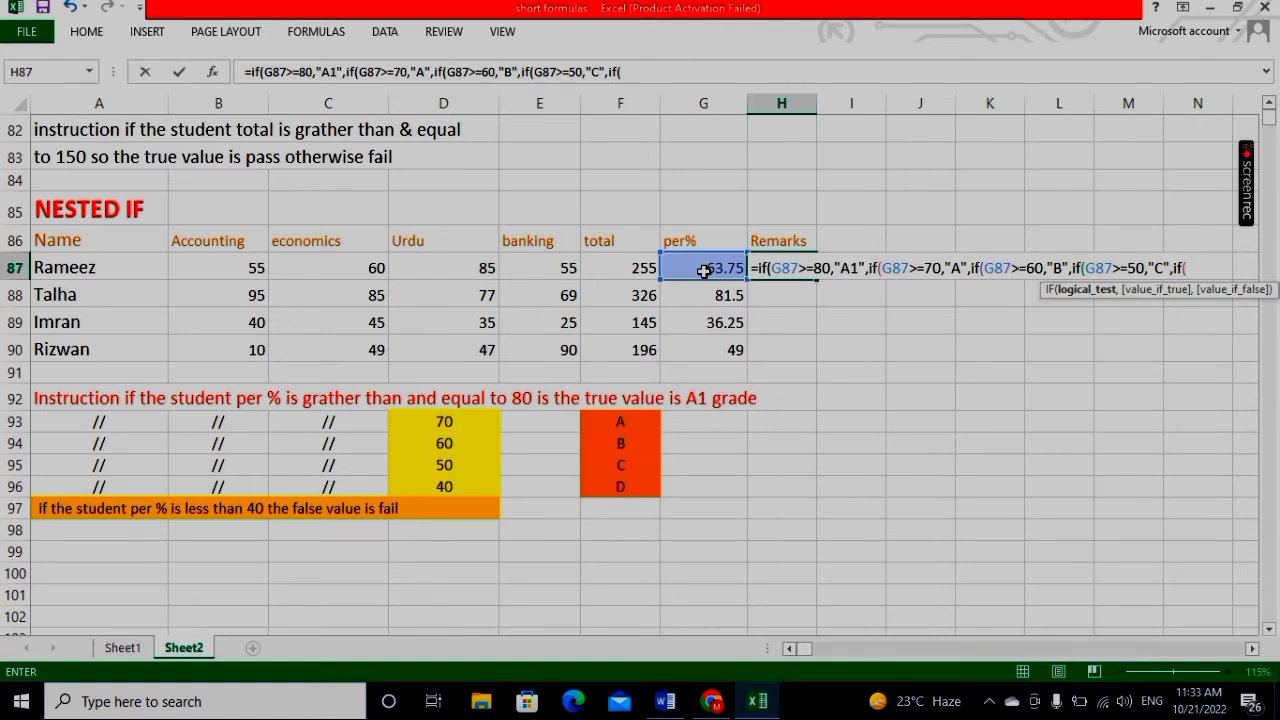
left_click(704, 271)
type("40")
key("BackSpace")
key("BackSpace")
type(">=")
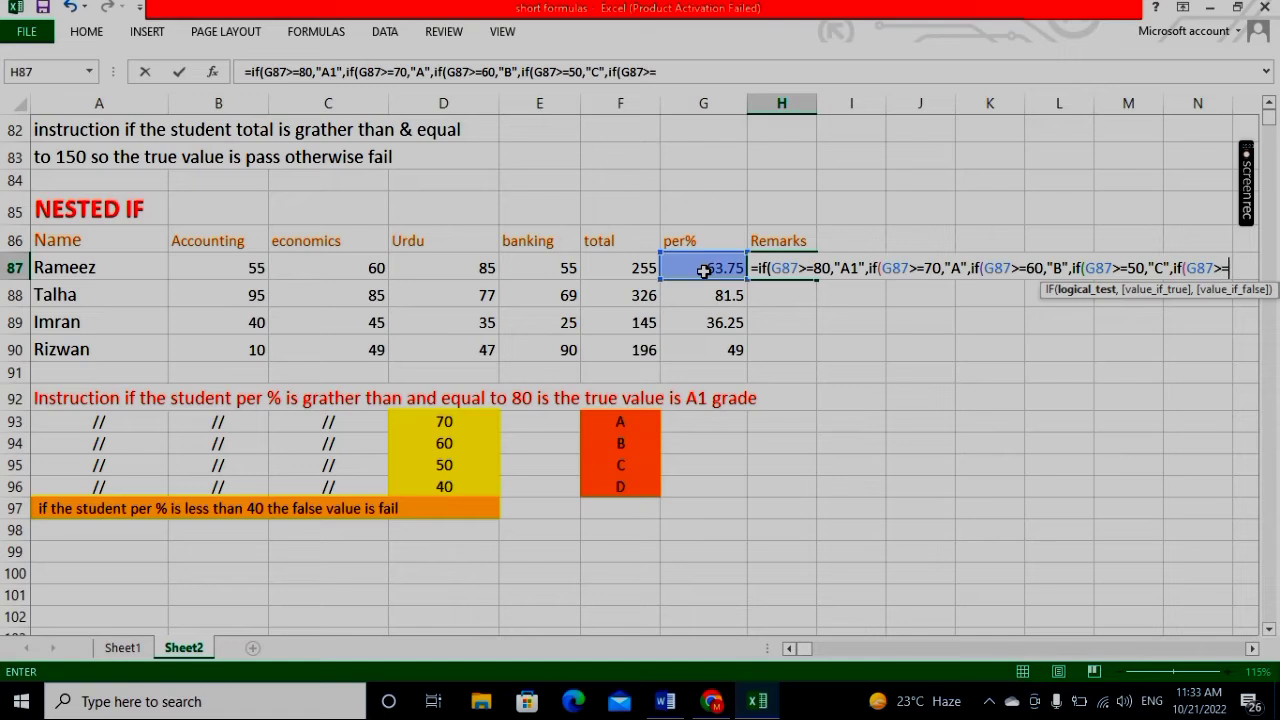
type("40,")
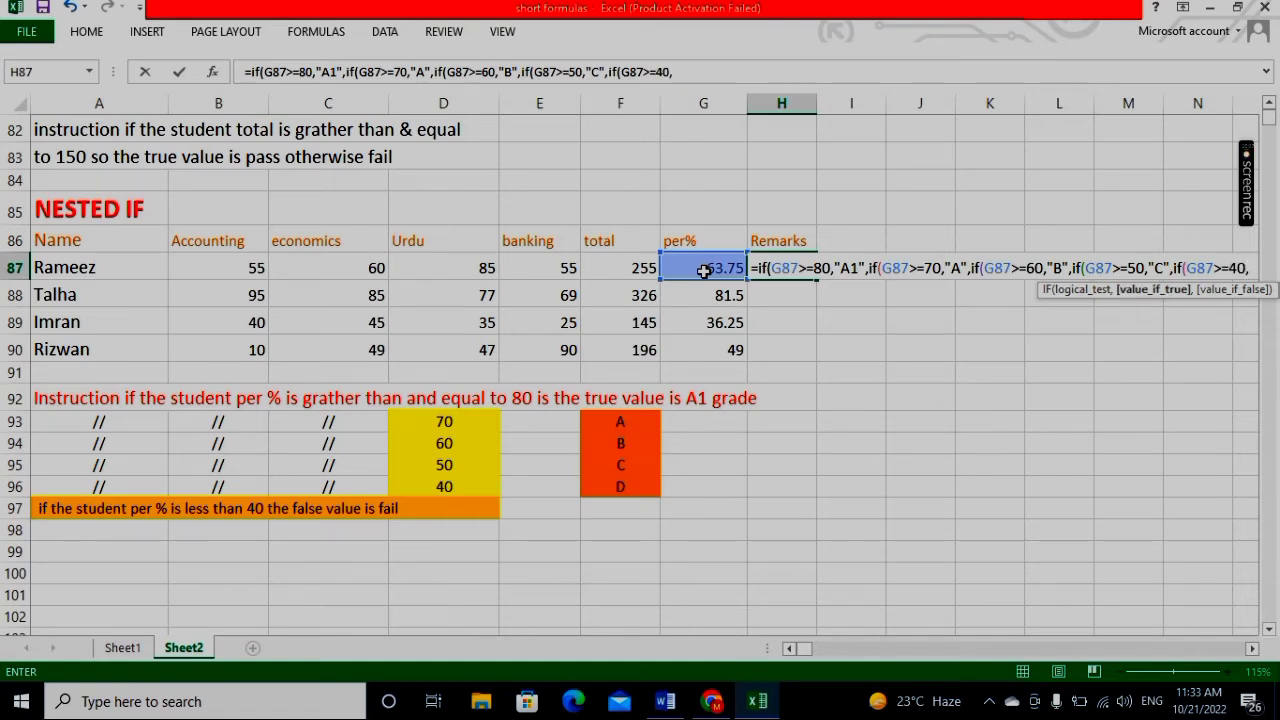
type("\"D\"")
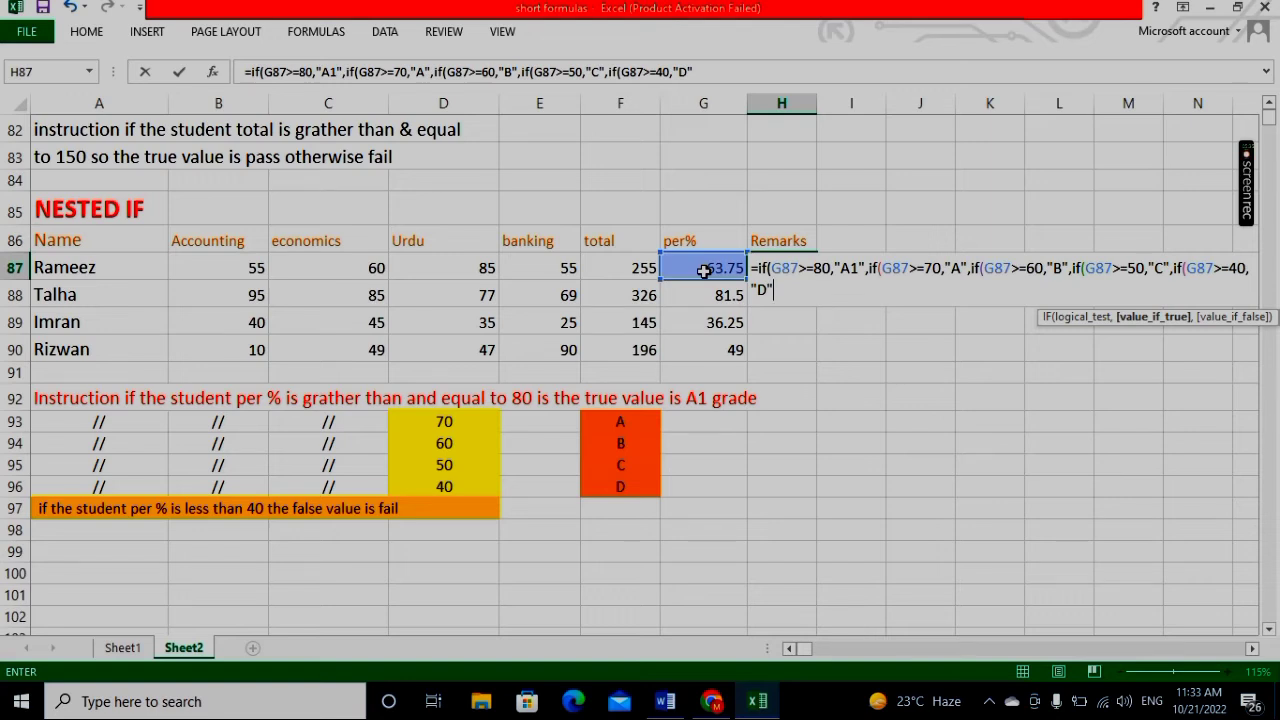
Set "fail" as the final false value, close all five IF functions and enter the formula in H87.
type(",")
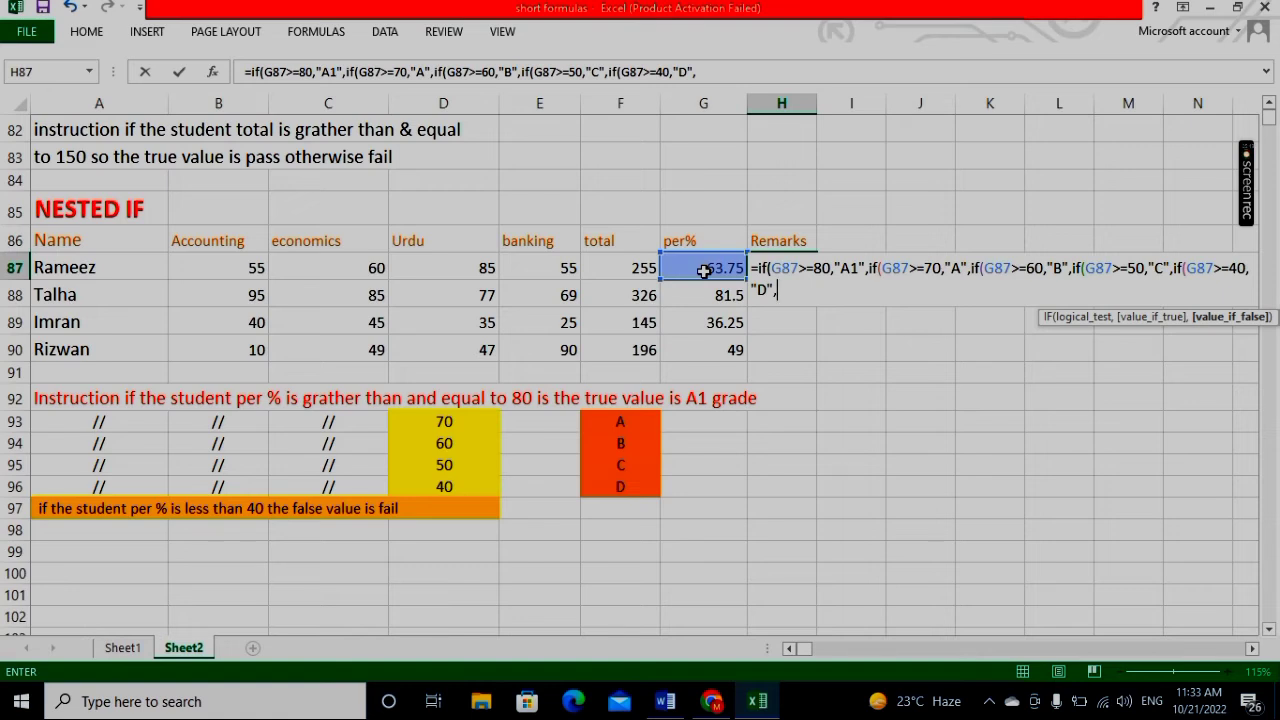
type("\"fail\"")
type(")")
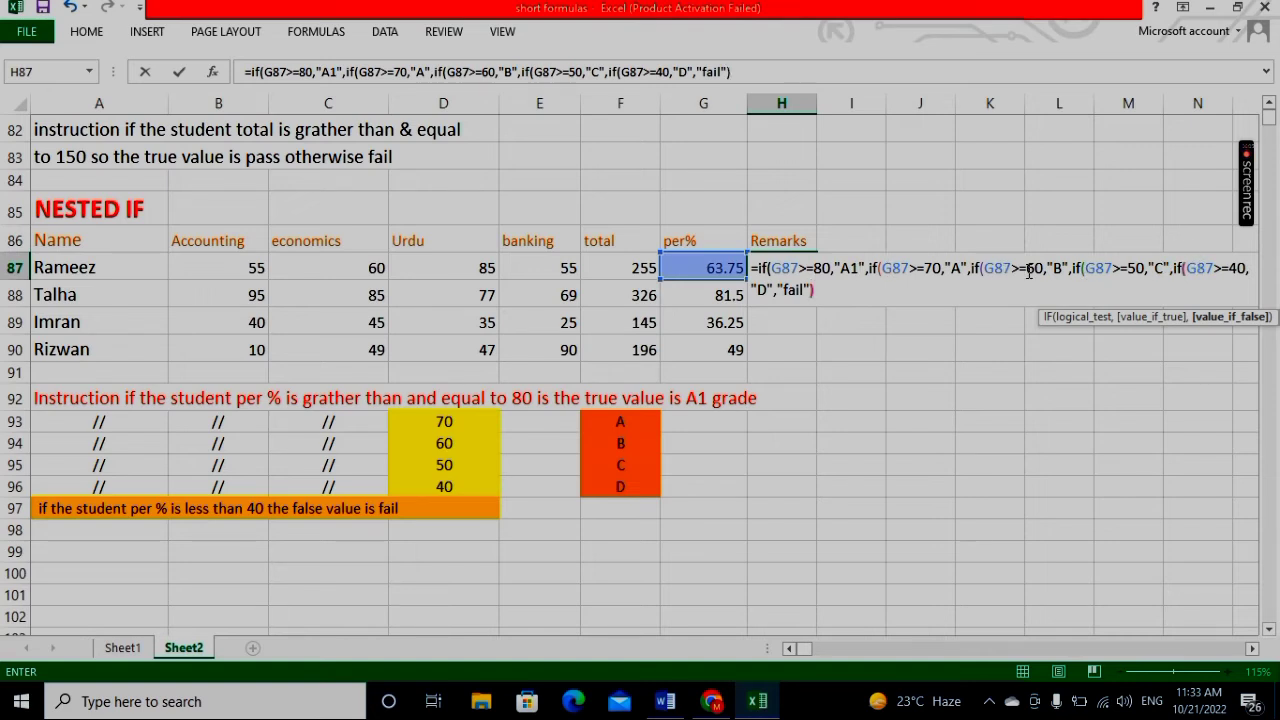
type("))))")
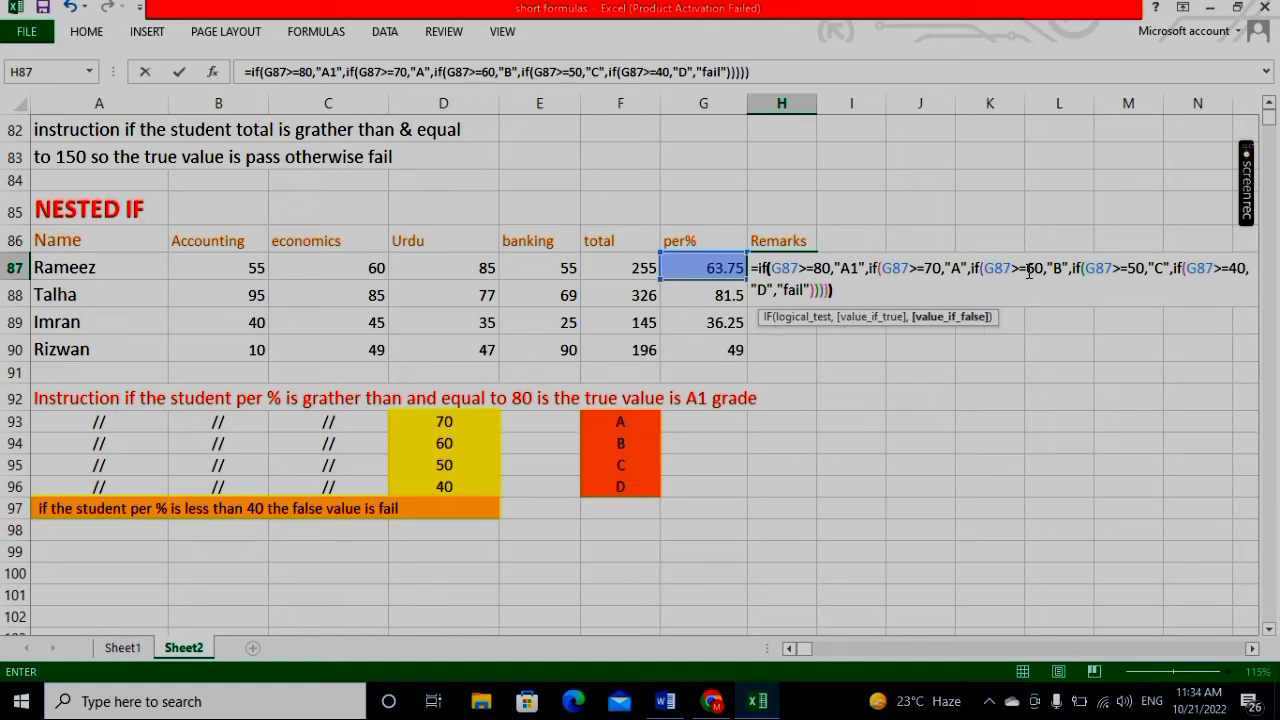
key("Return")
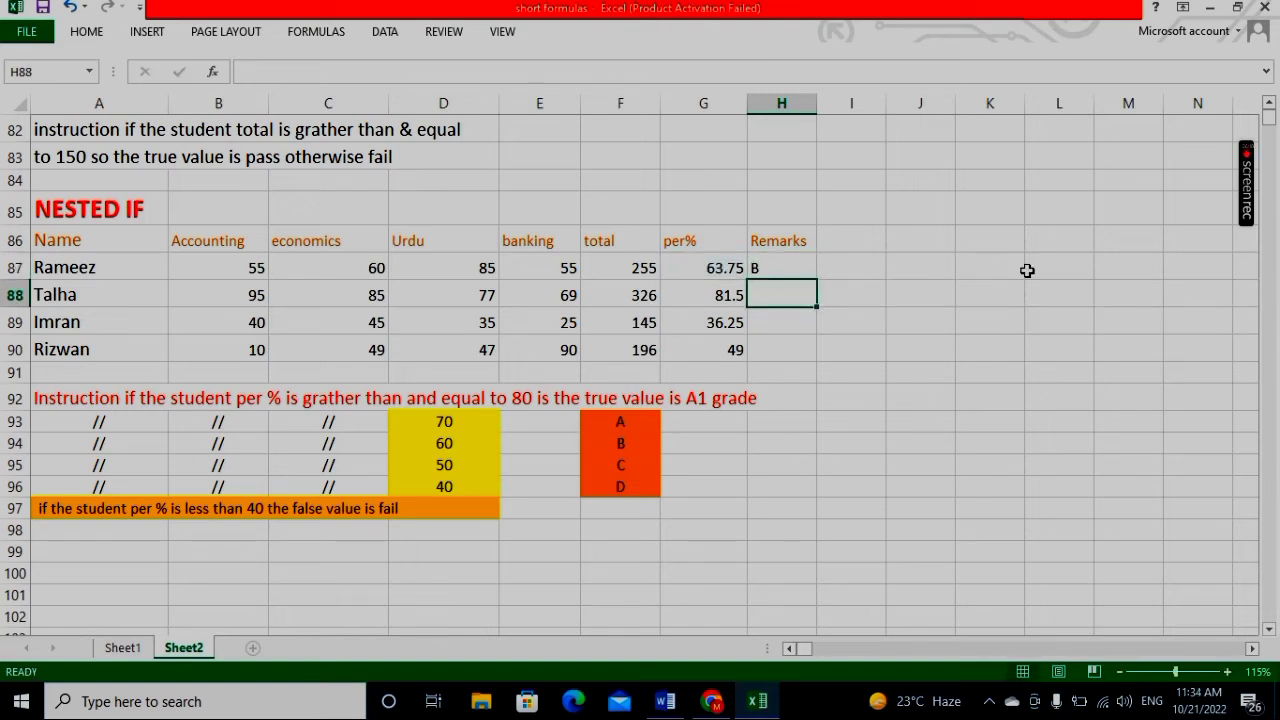
Check H87 against the 60 and B grade rule, and fill its formula down to H90.
left_click(455, 443)
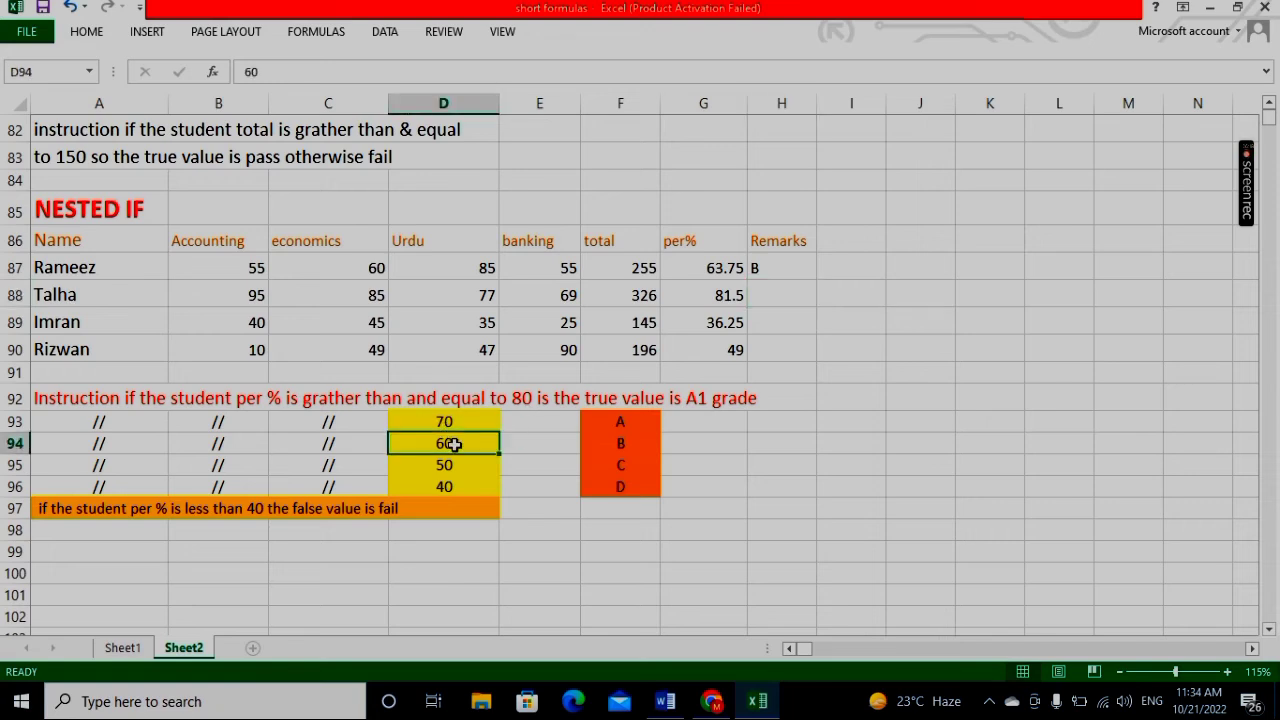
left_click(609, 443)
left_click(790, 271)
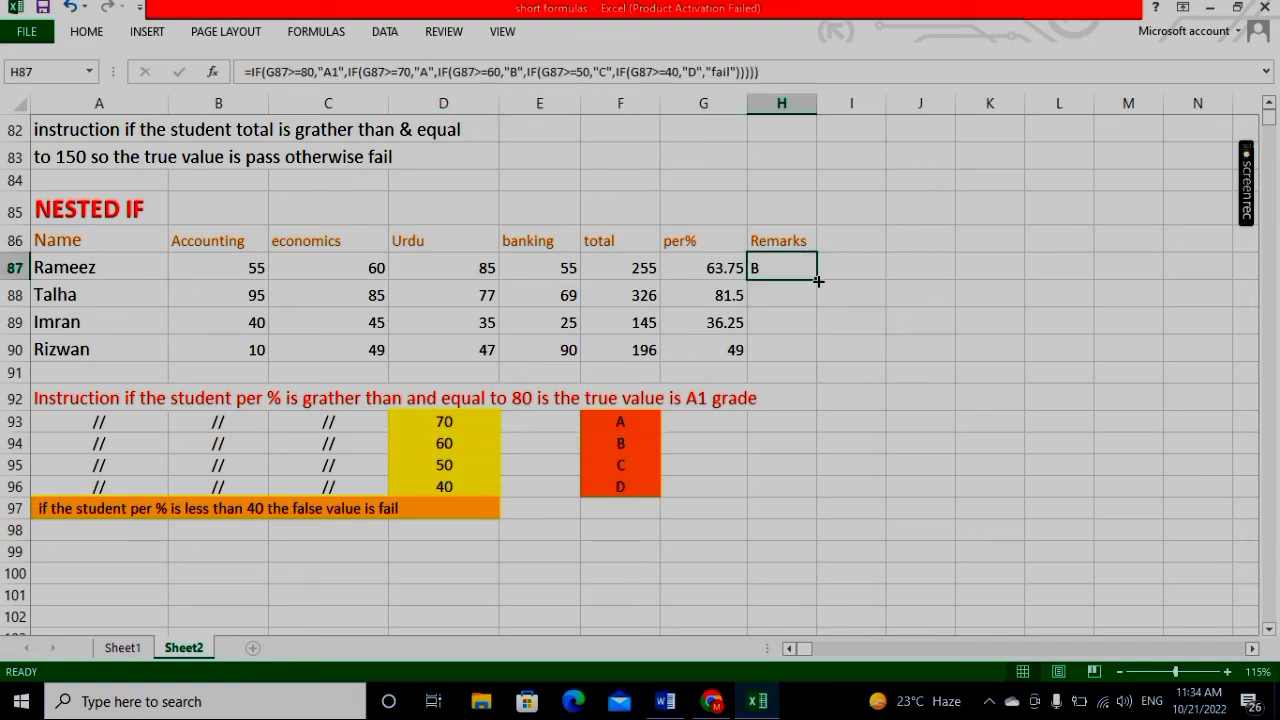
left_click_drag(817, 281, 818, 362)
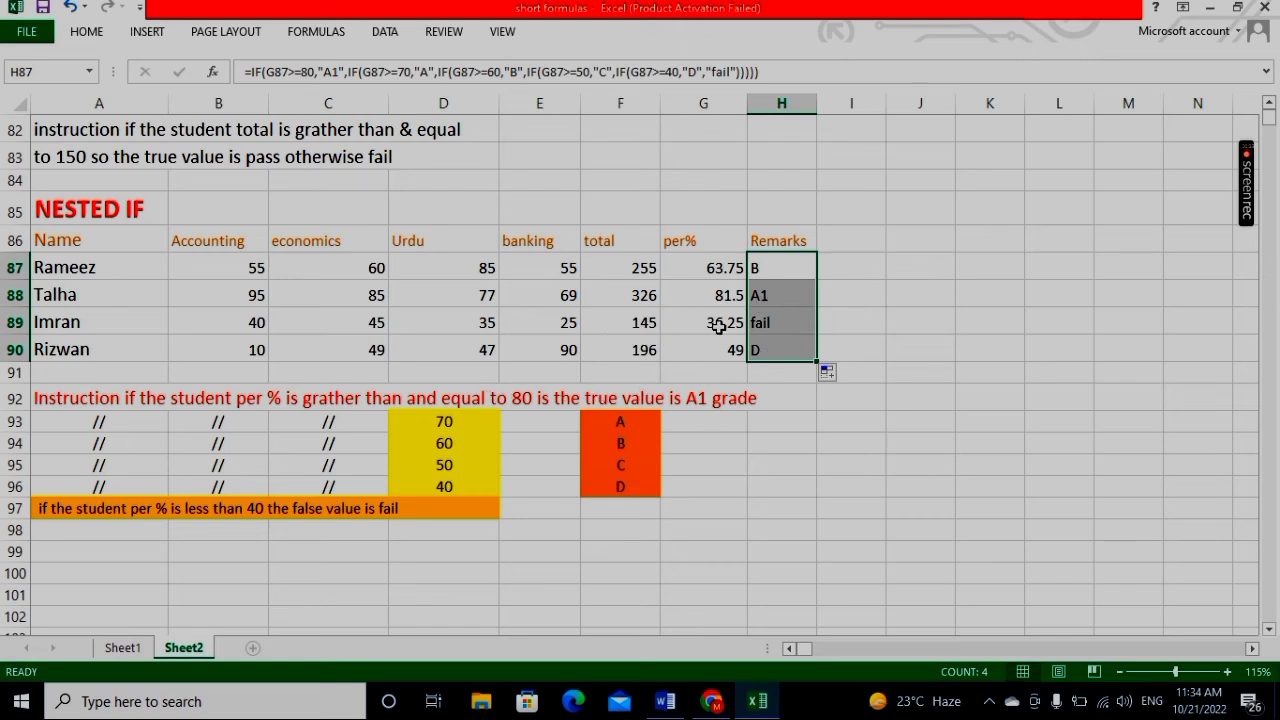
Review the filled grades in the Remarks column against the students' percentages, totals and the grading rules.
left_click(787, 325)
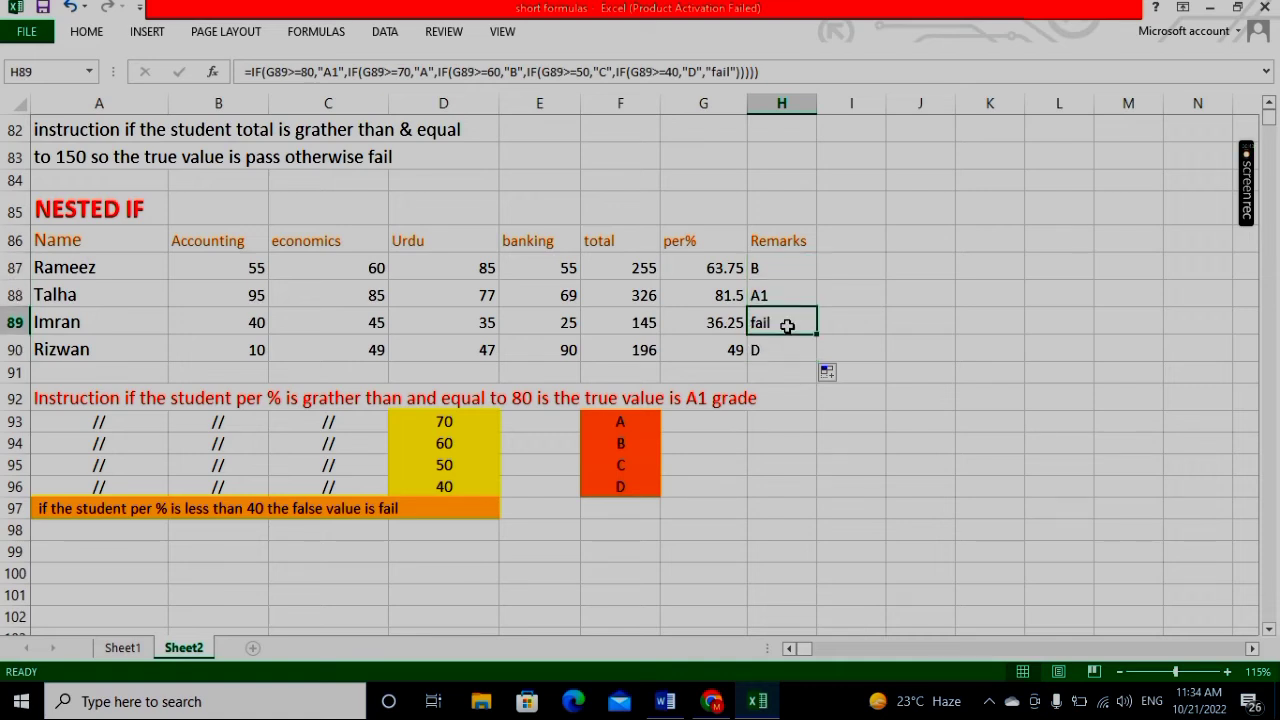
left_click(717, 358)
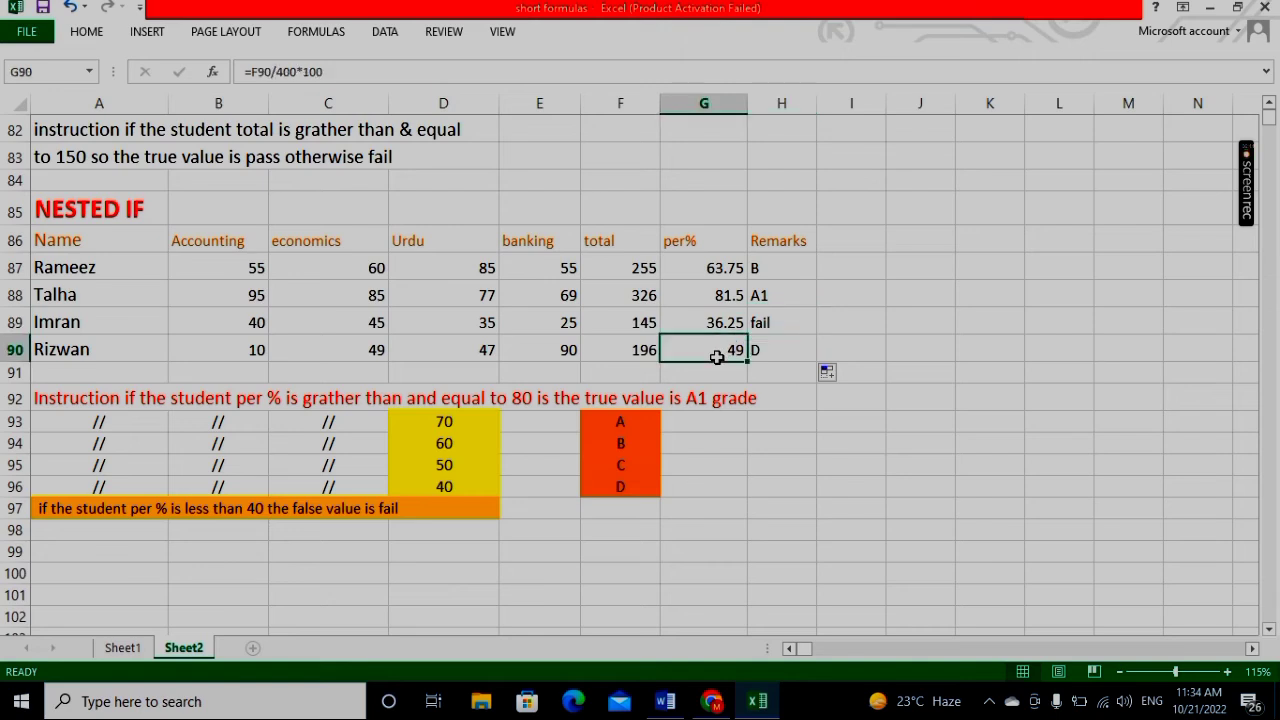
left_click(775, 352)
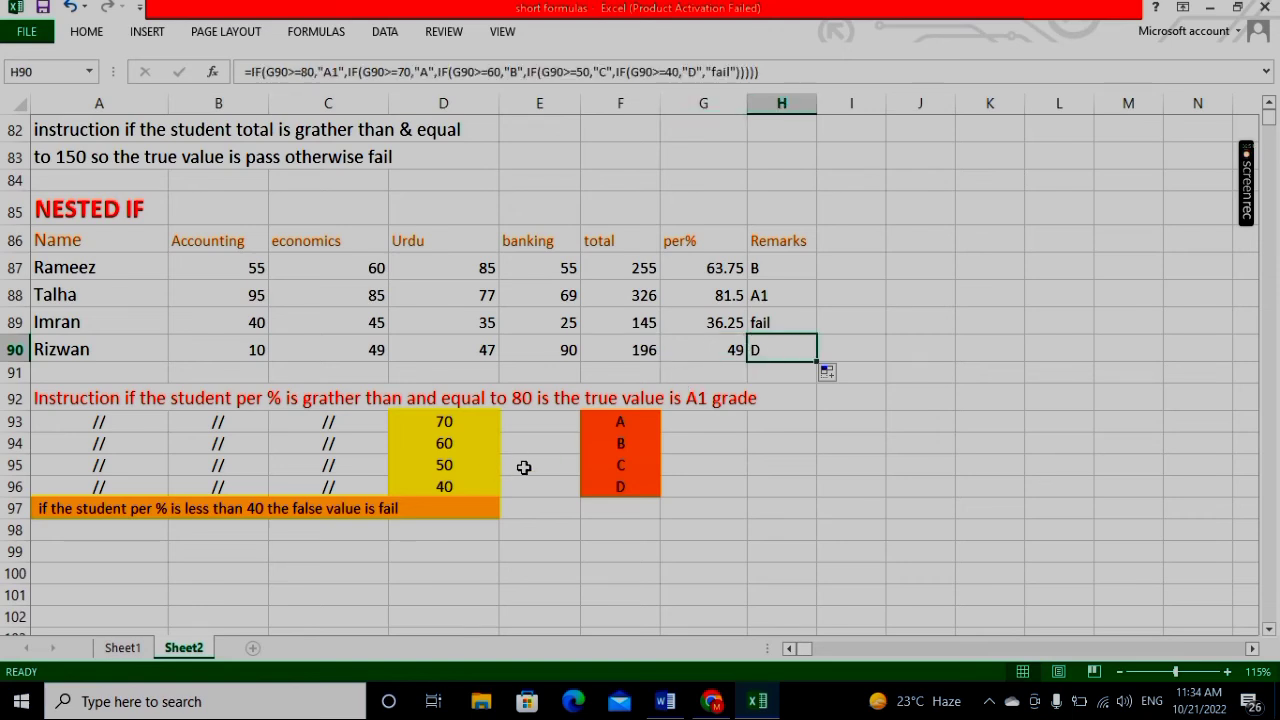
left_click(523, 467)
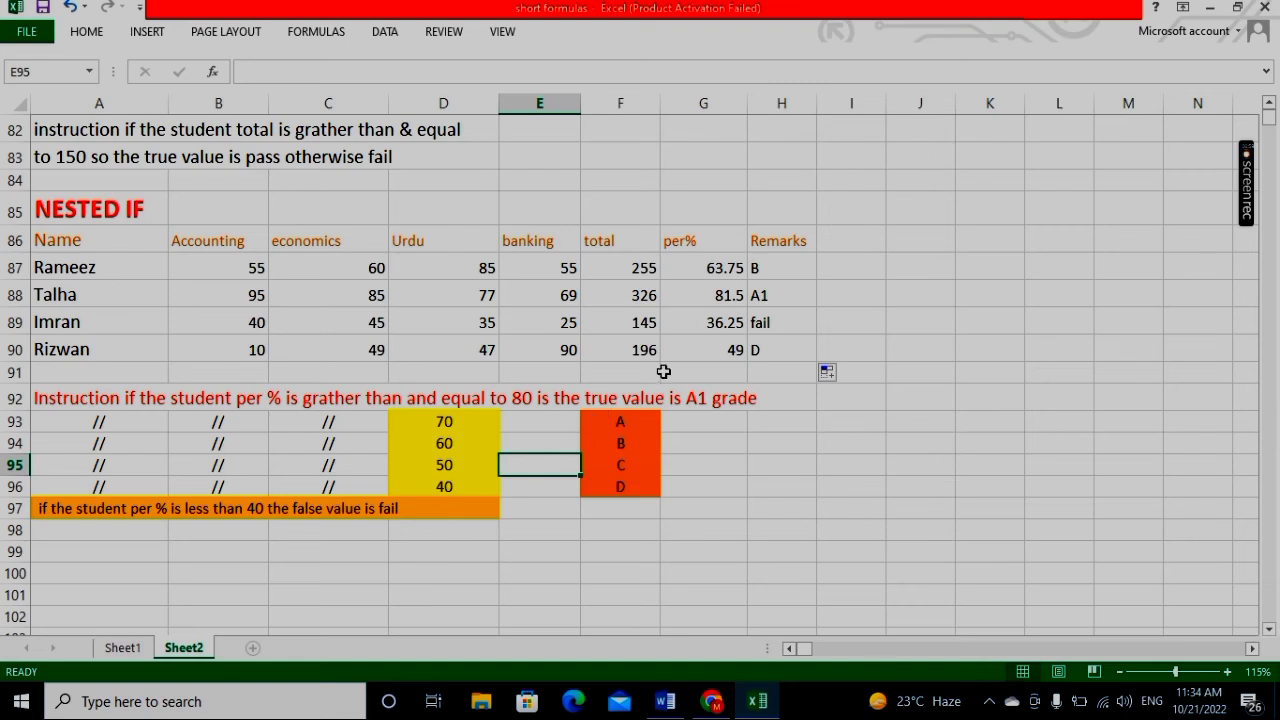
left_click(773, 348)
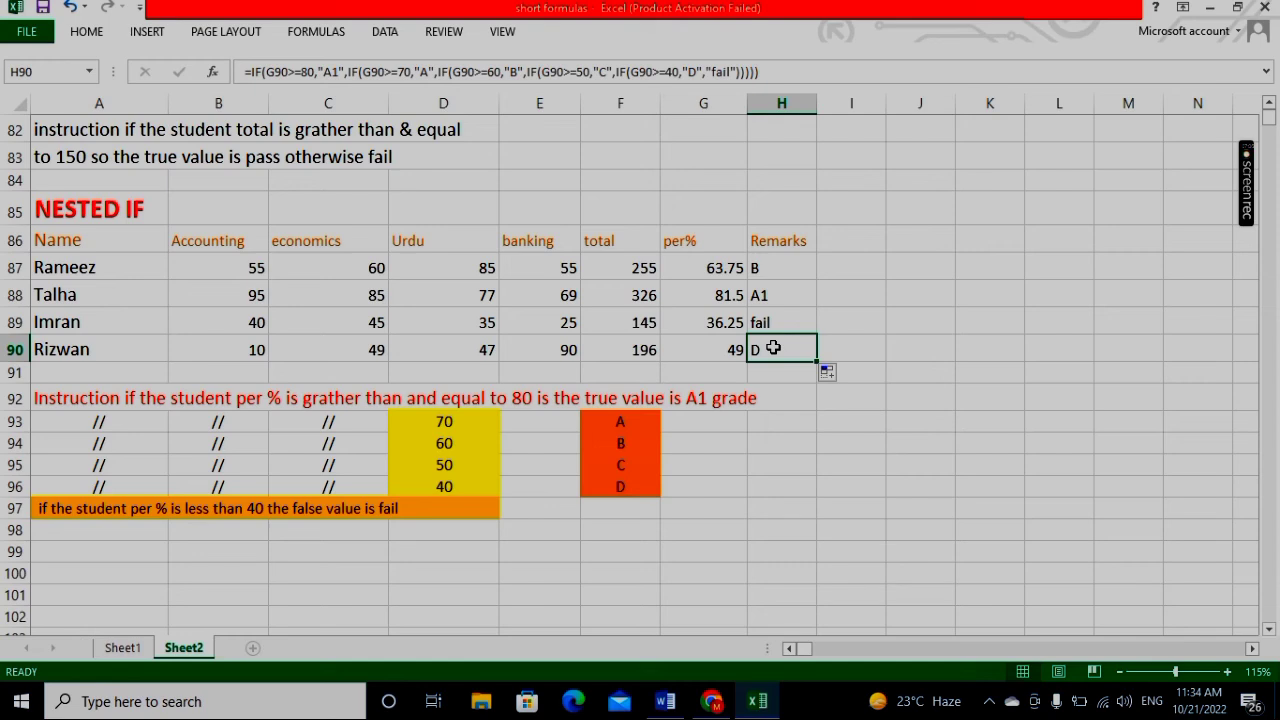
left_click(605, 342)
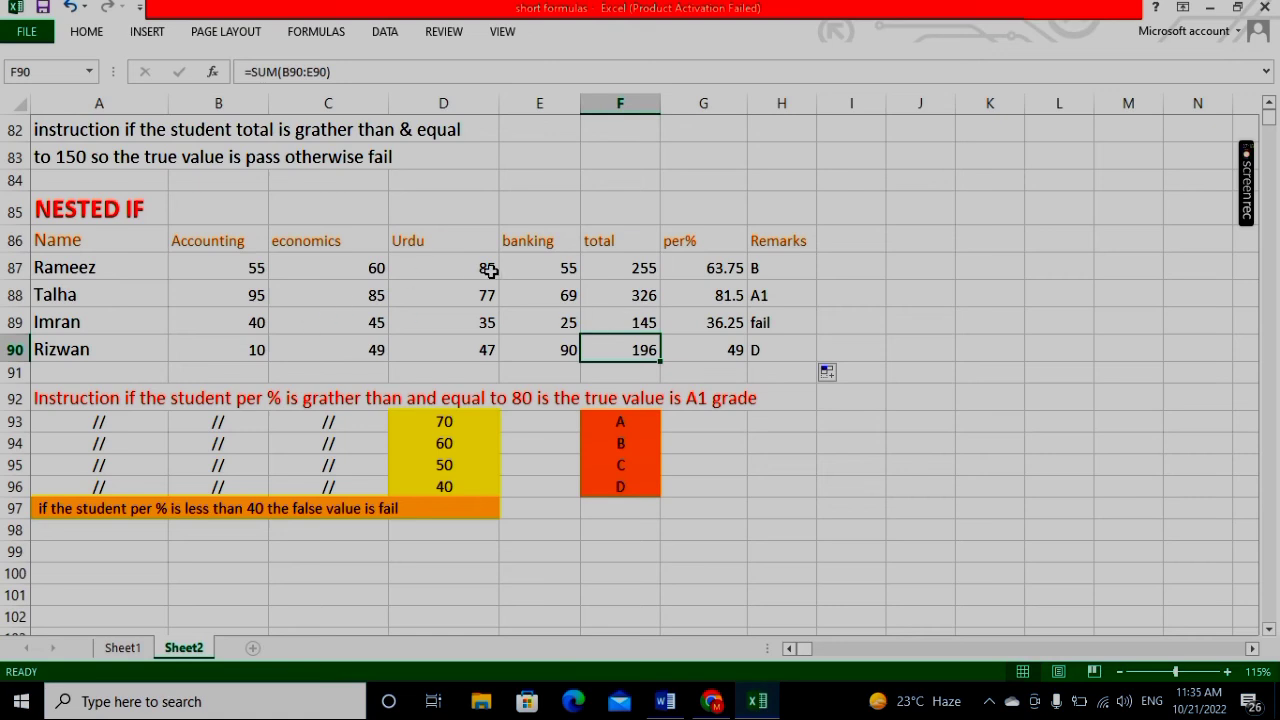
left_click(576, 268)
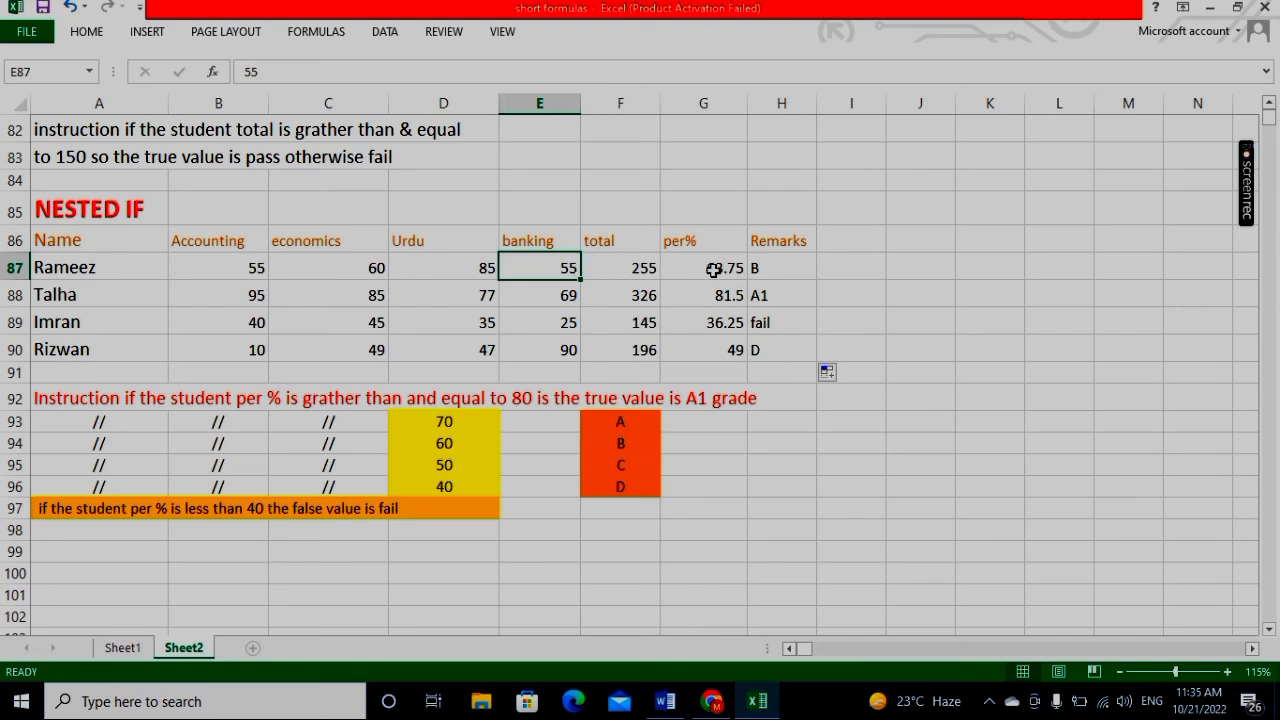
left_click(690, 268)
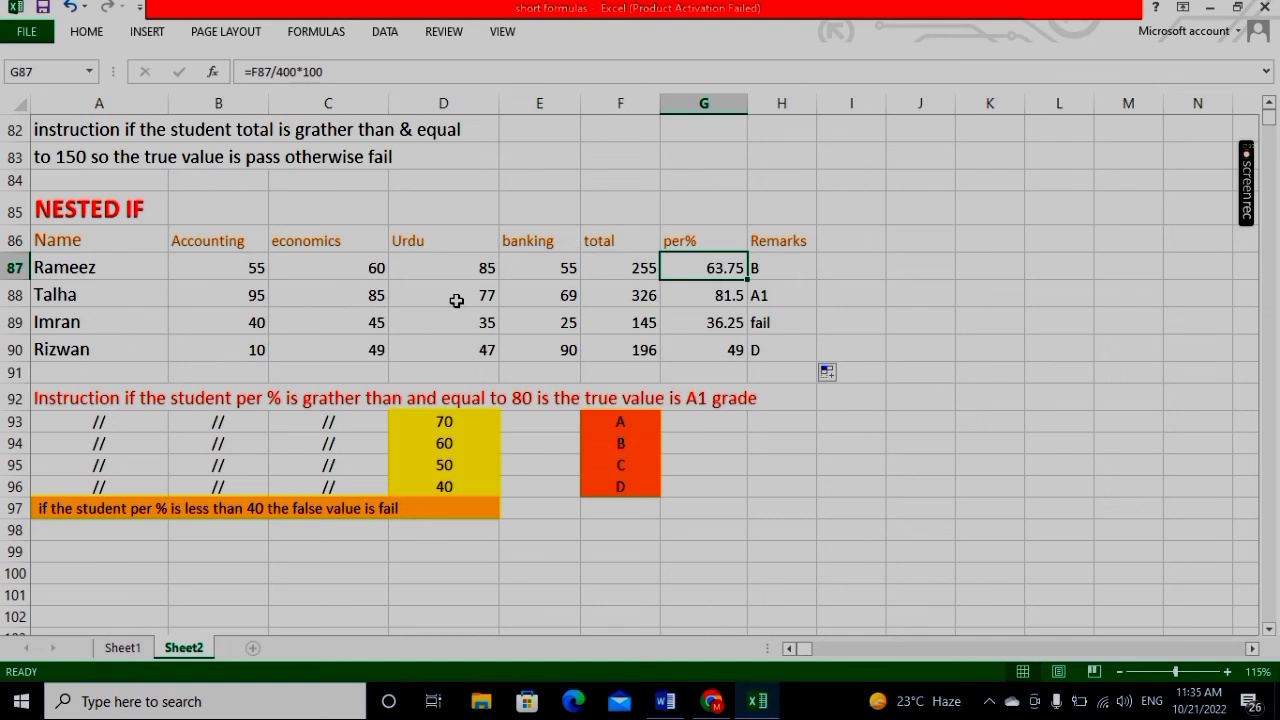
left_click(512, 312)
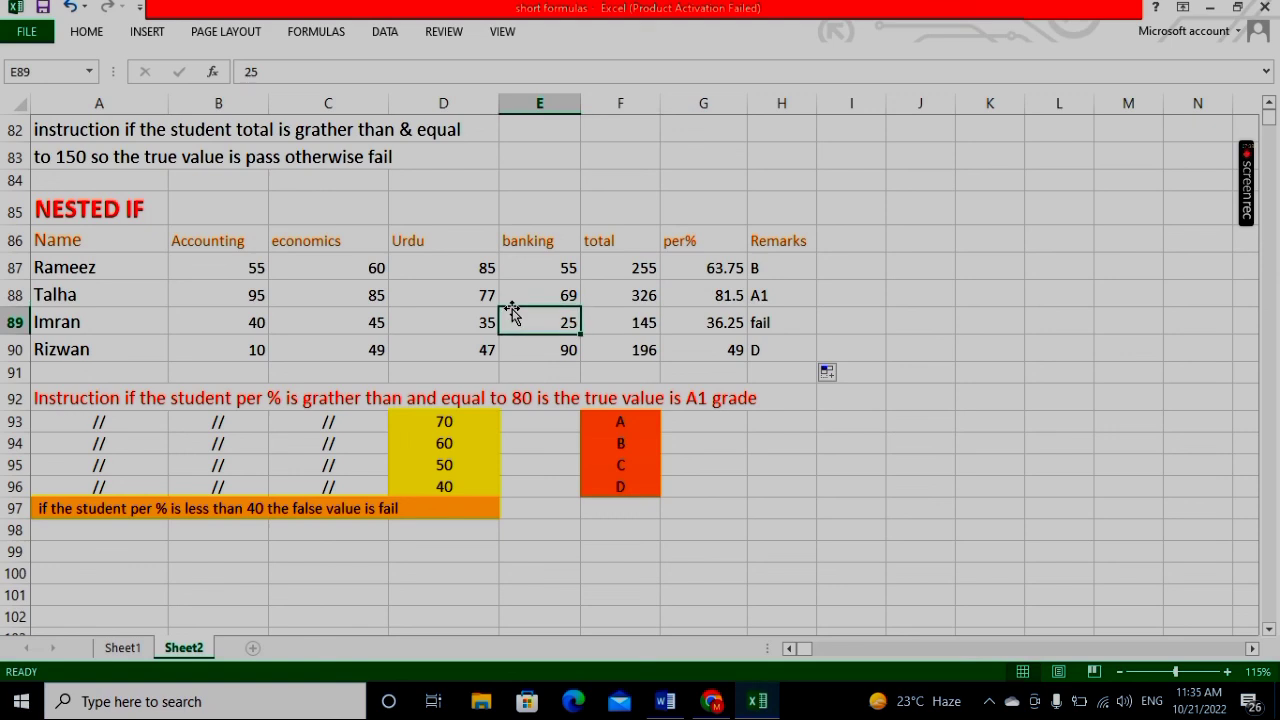